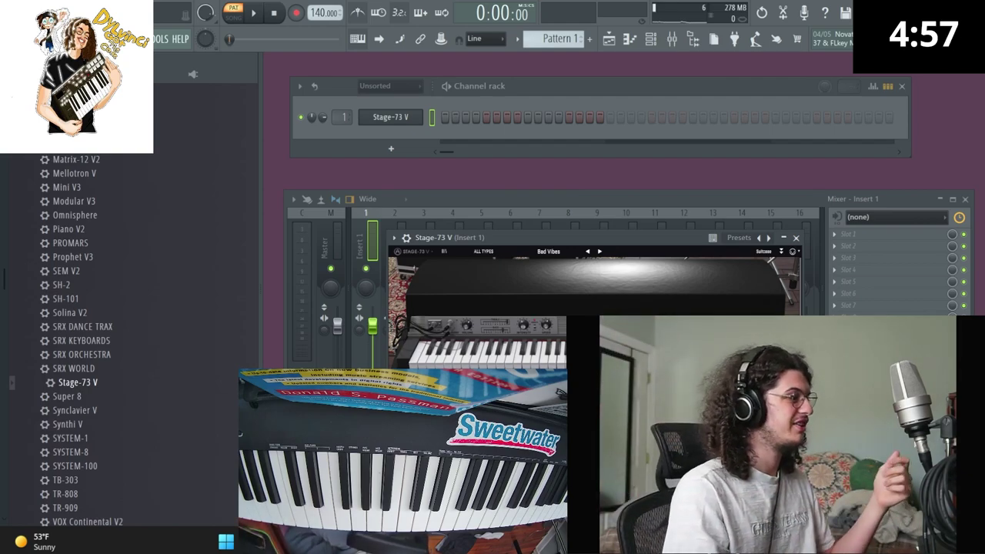
Step: Load RC-20 Retro Color on insert 1 and start recording the chord progression
left_click(891, 234)
mouse_move(851, 247)
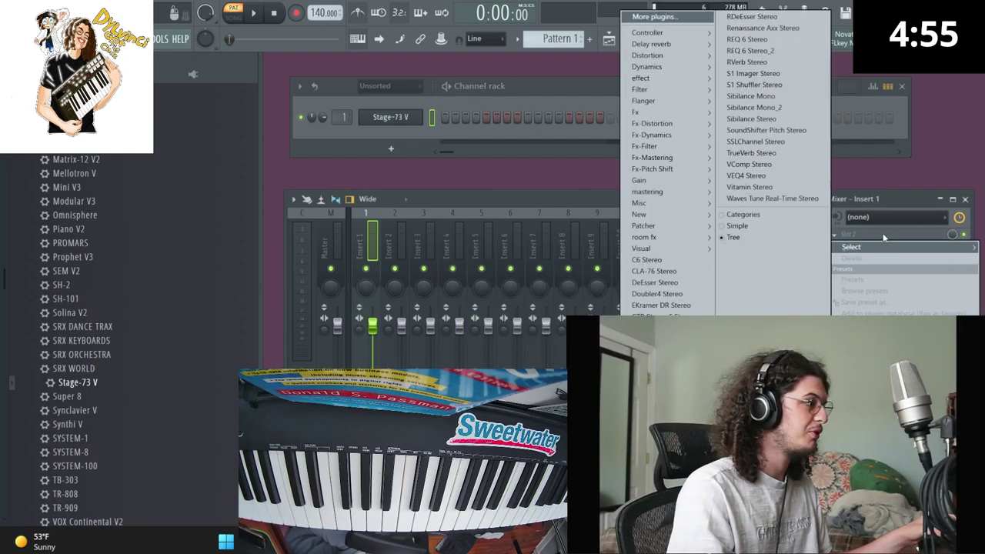
left_click(549, 350)
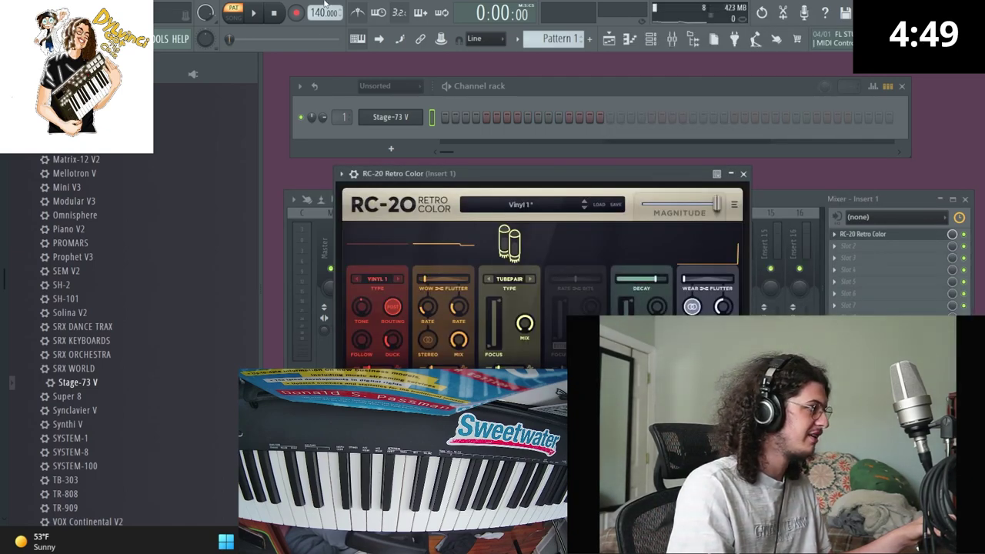
left_click(296, 13)
key("Return")
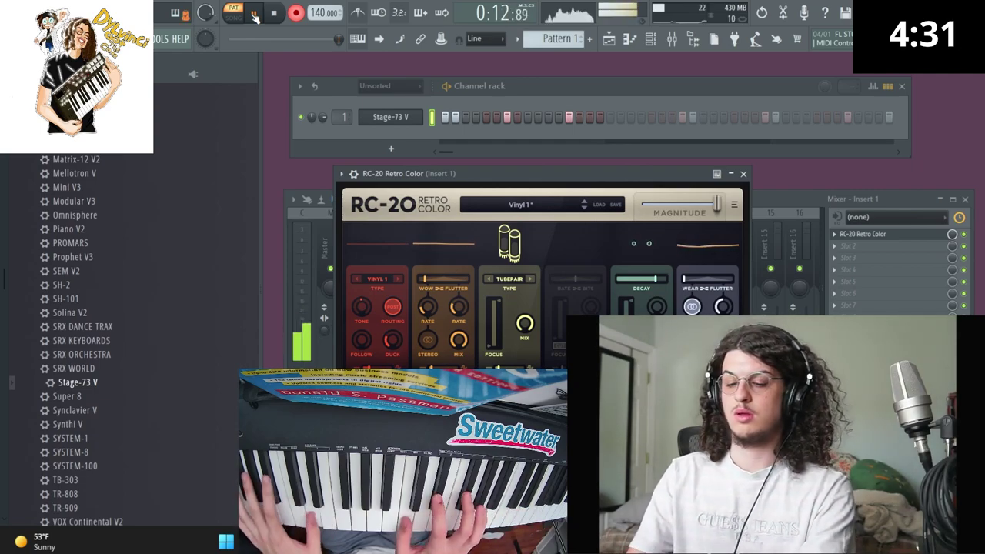
Step: In the Stage-73 V piano roll, nudge the bar-6 D4 later and transpose all chords down a semitone
key("space")
key("space")
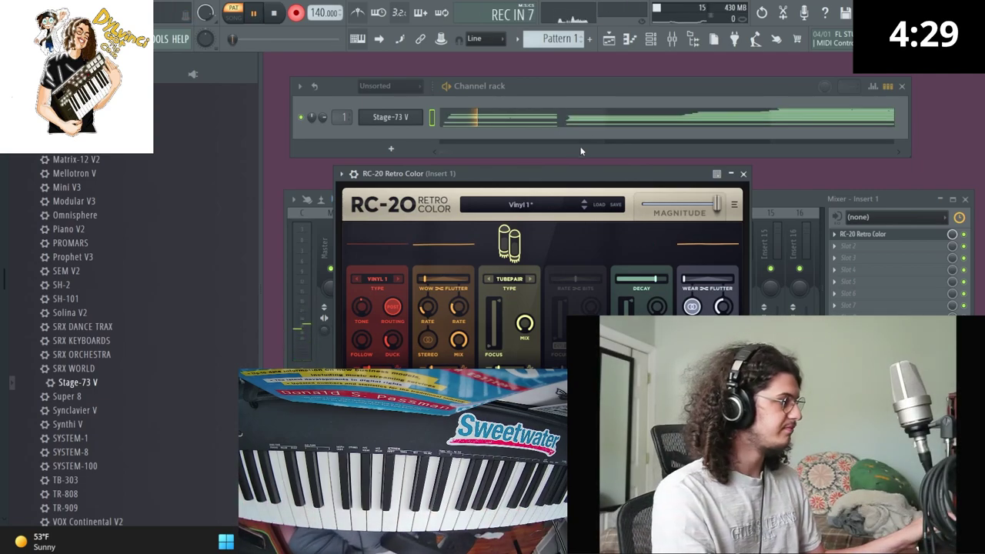
left_click(580, 119)
left_click(274, 13)
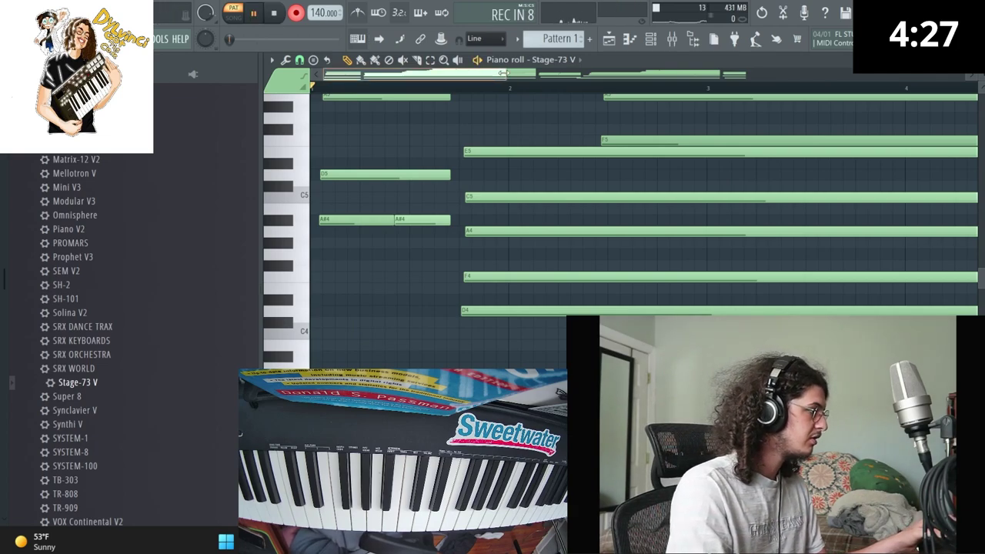
left_click_drag(501, 73, 536, 72)
key("space")
key("space")
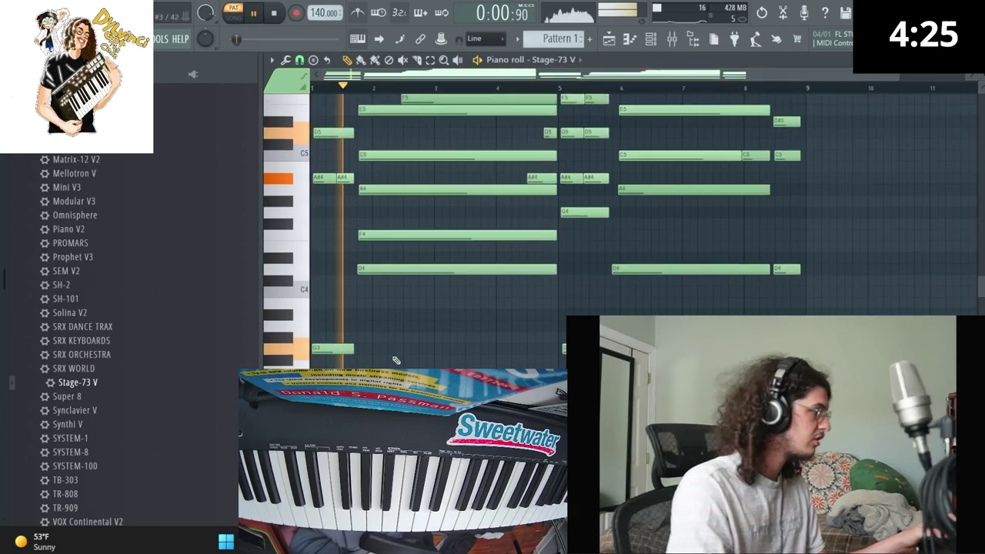
scroll(396, 347, "down", 3)
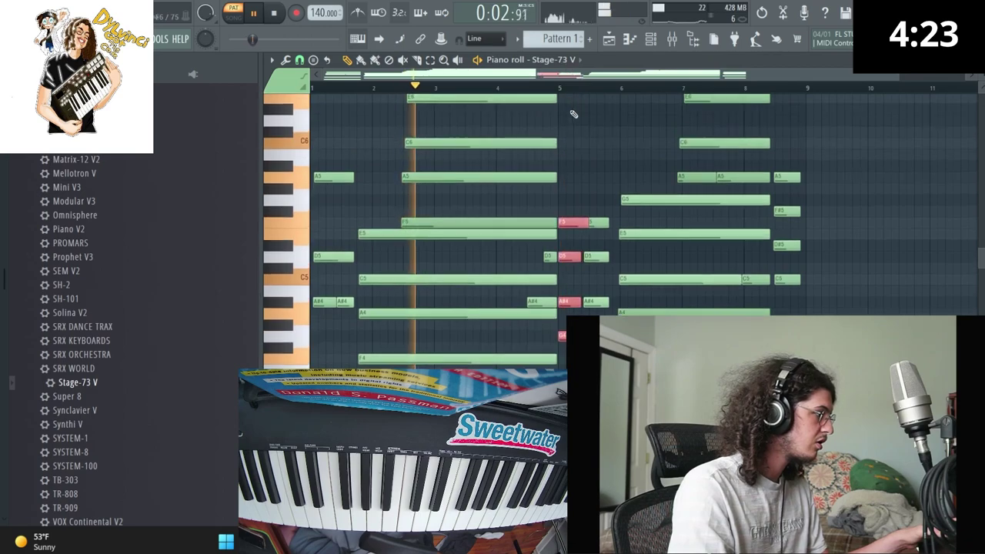
scroll(630, 176, "down", 1)
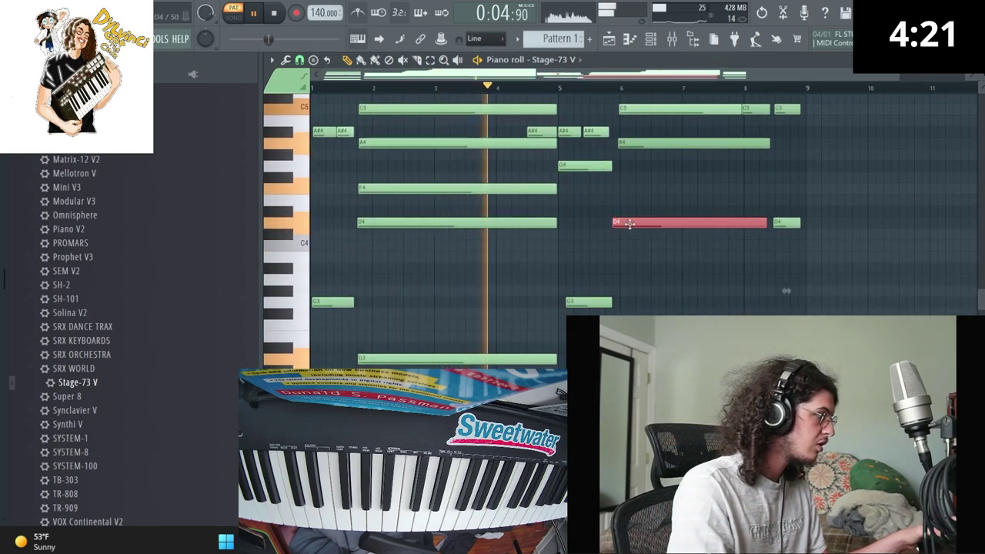
left_click_drag(631, 223, 640, 223)
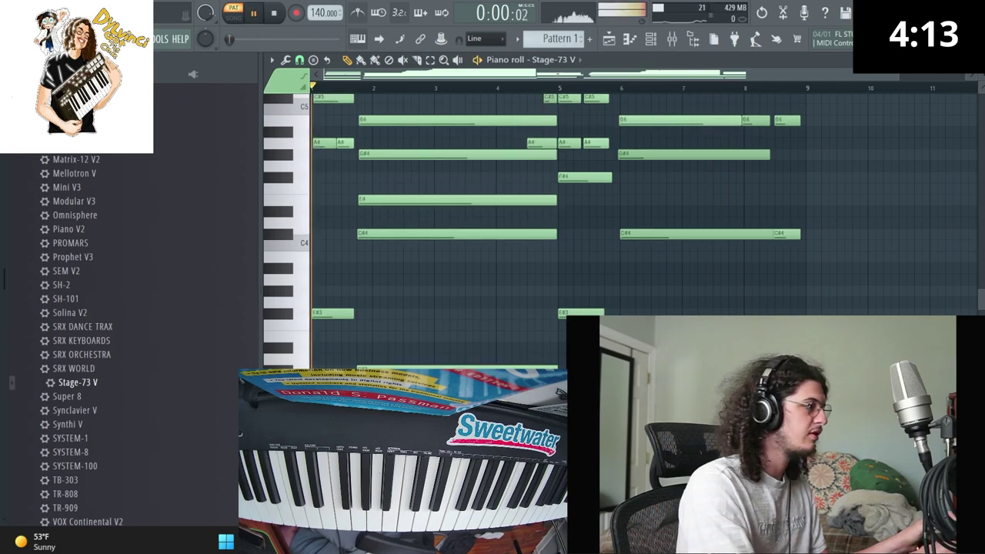
key("Down")
Step: Add a Purity instrument channel from the VST folder and switch it to General MIDI strings
key("Escape")
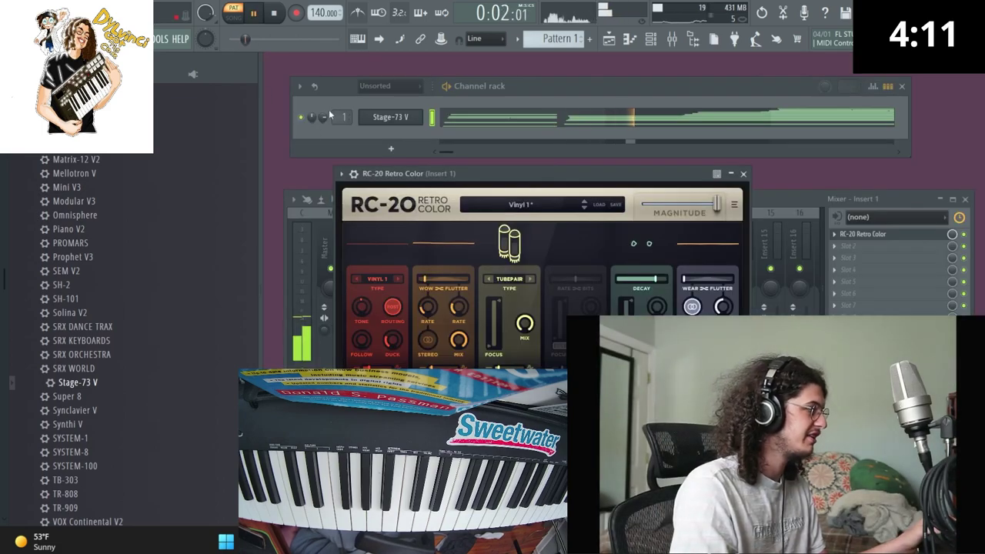
left_click(741, 173)
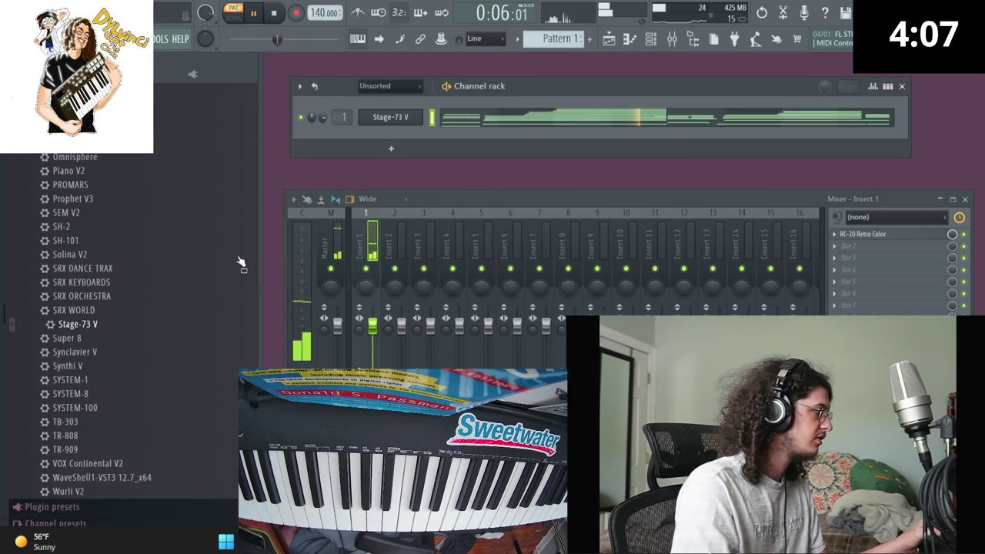
scroll(171, 281, "up", 2)
scroll(72, 161, "up", 5)
scroll(75, 246, "up", 5)
left_click(75, 247)
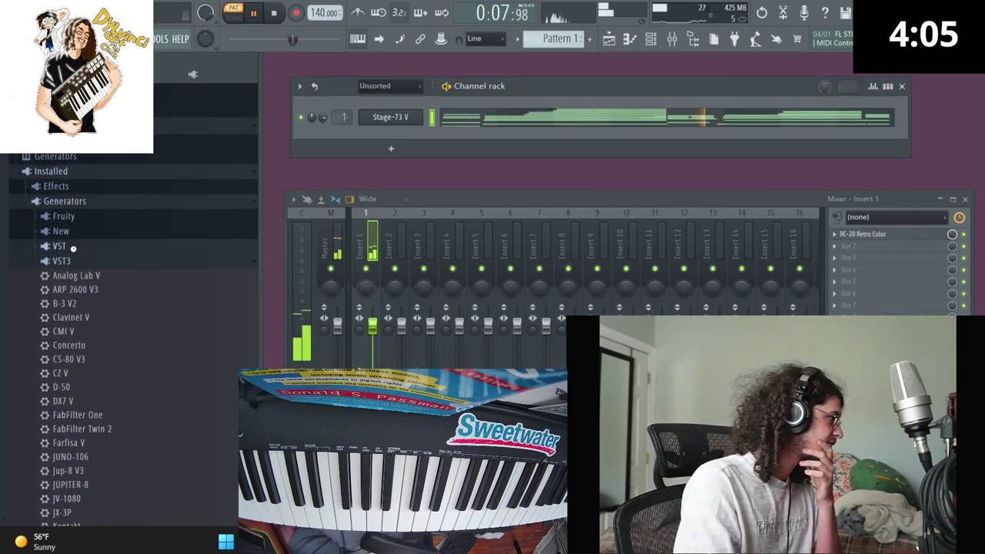
left_click_drag(87, 205, 408, 157)
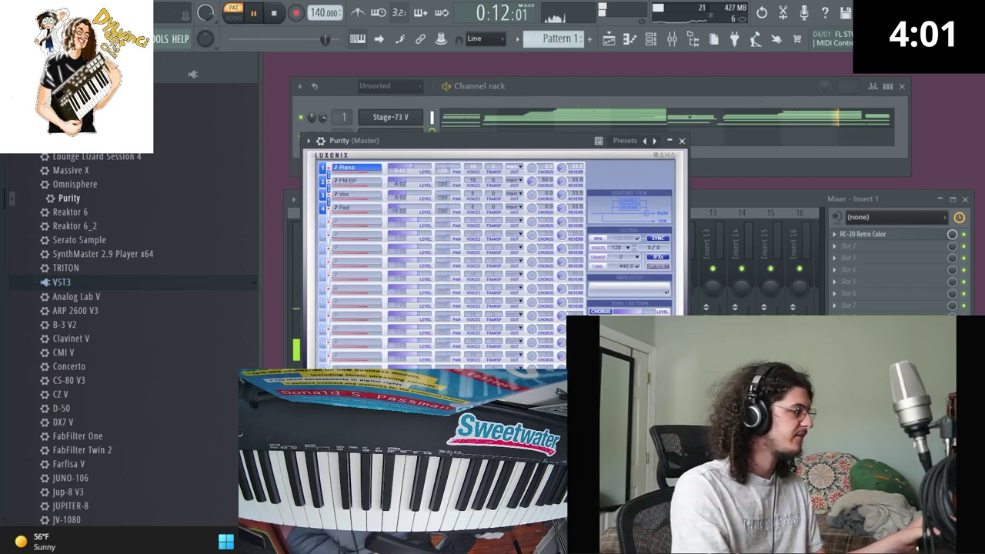
left_click(646, 174)
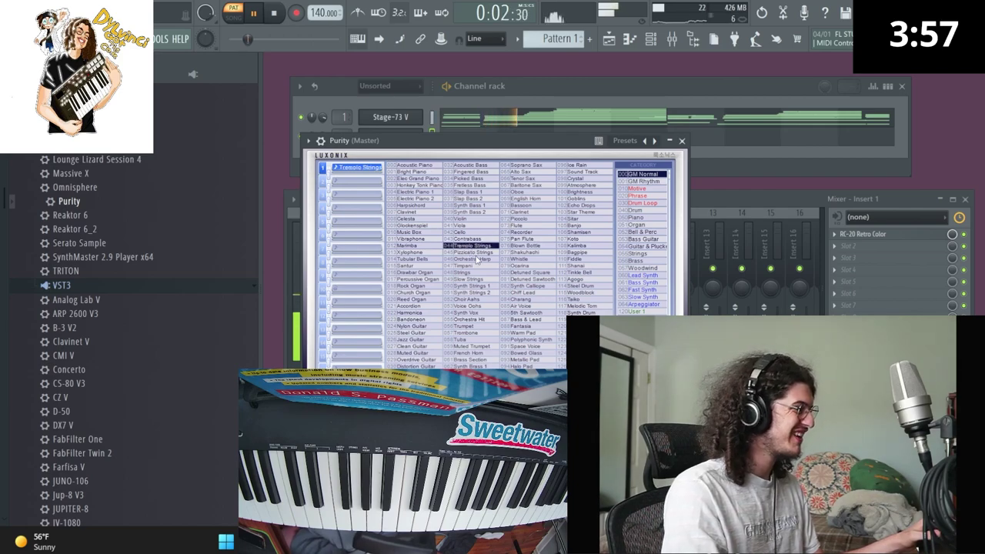
left_click(502, 88)
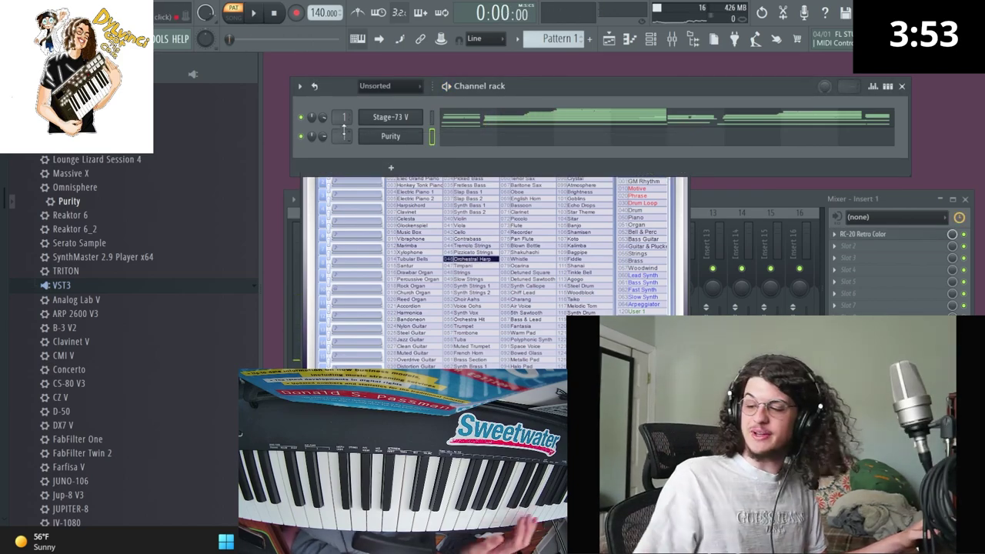
Step: Record a strings part on Purity, capturing notes and automation only
scroll(343, 136, "down", 1)
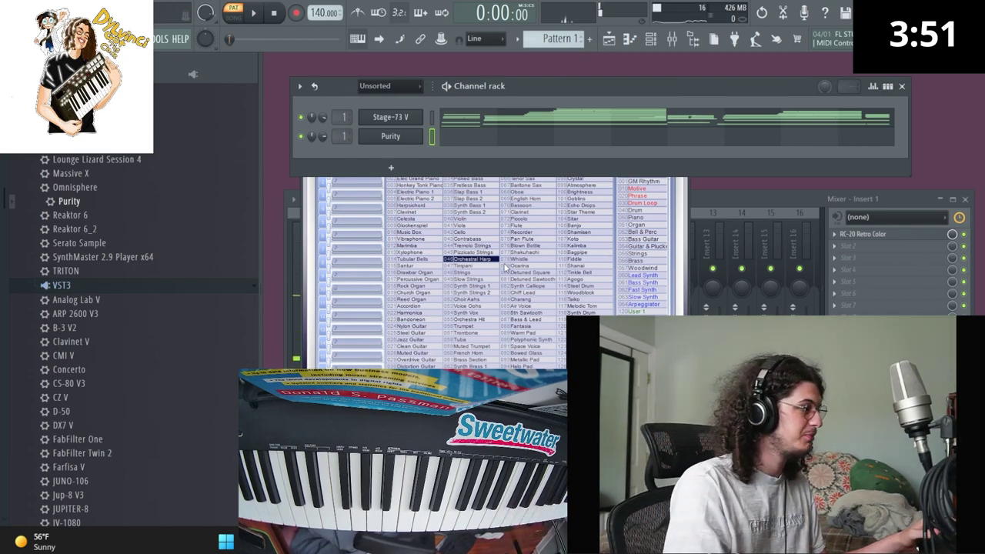
left_click(295, 13)
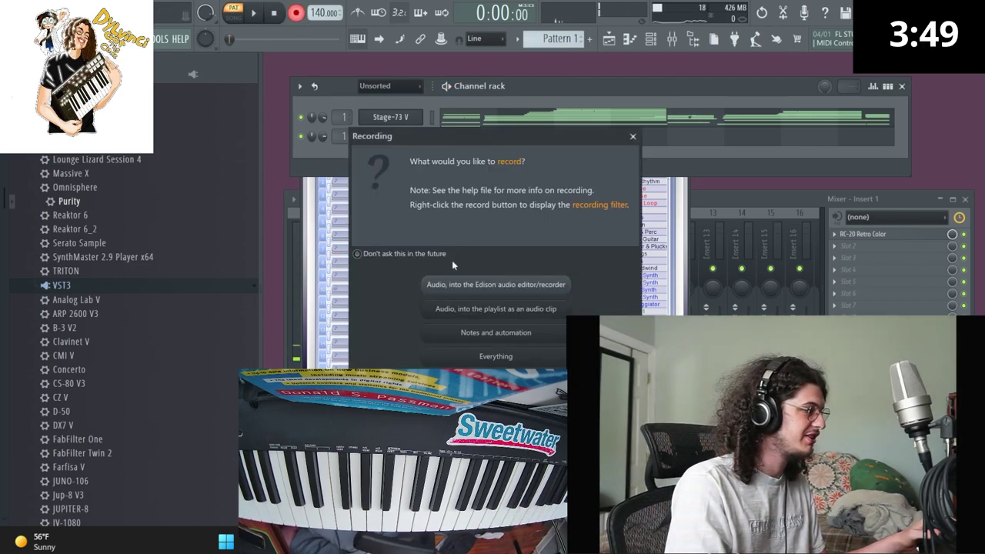
left_click(504, 334)
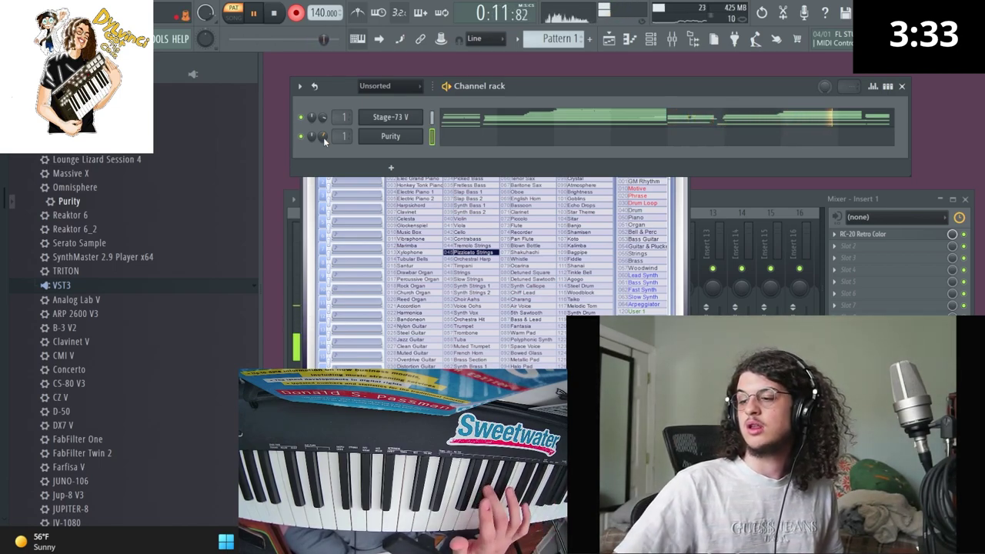
Step: Stop the strings take, review the Purity notes in the piano roll and play the pattern back
key("space")
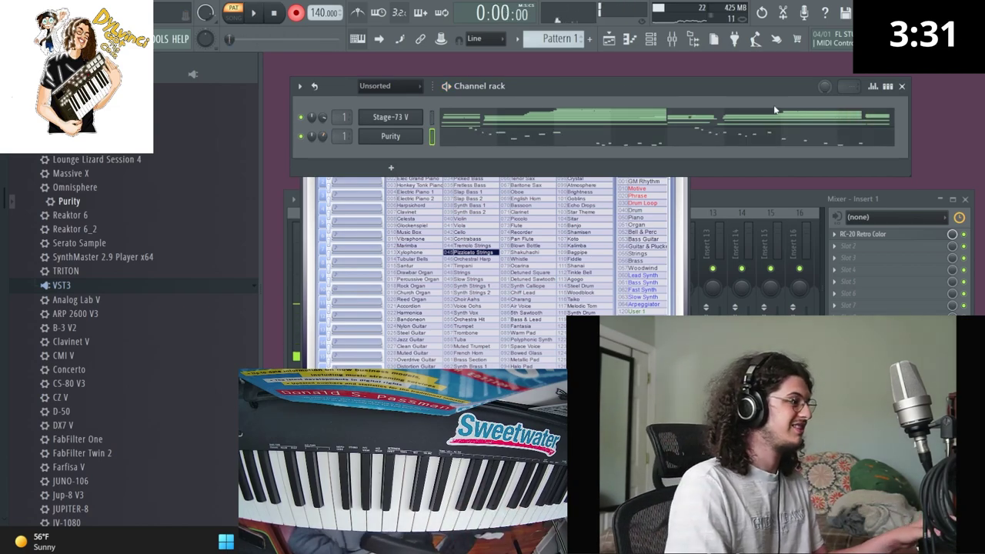
left_click(705, 136)
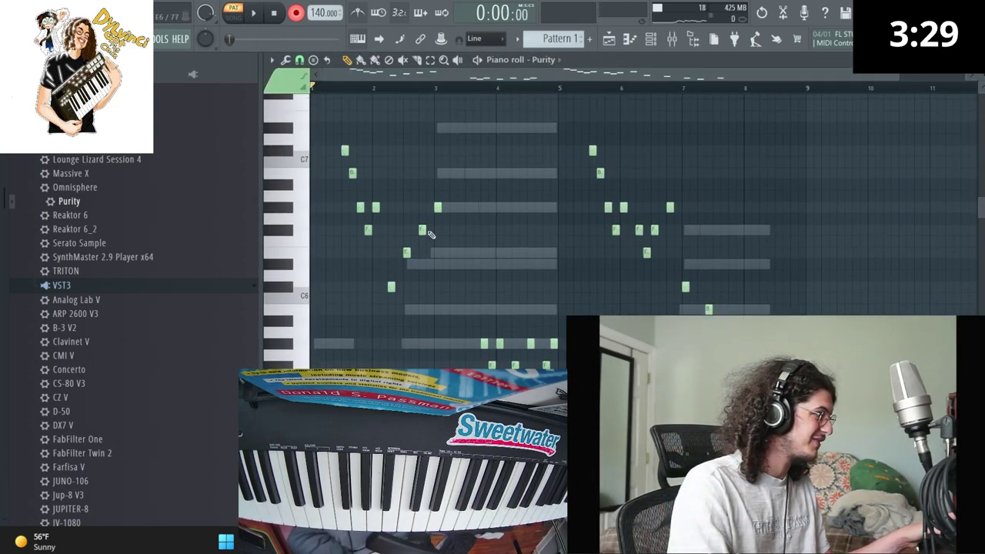
scroll(429, 233, "up", 2)
key("space")
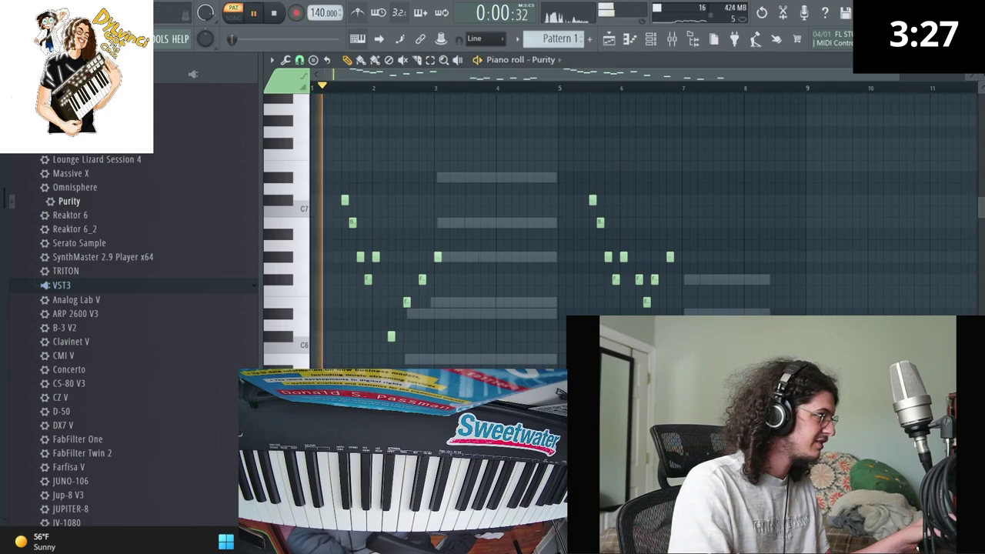
key("F6")
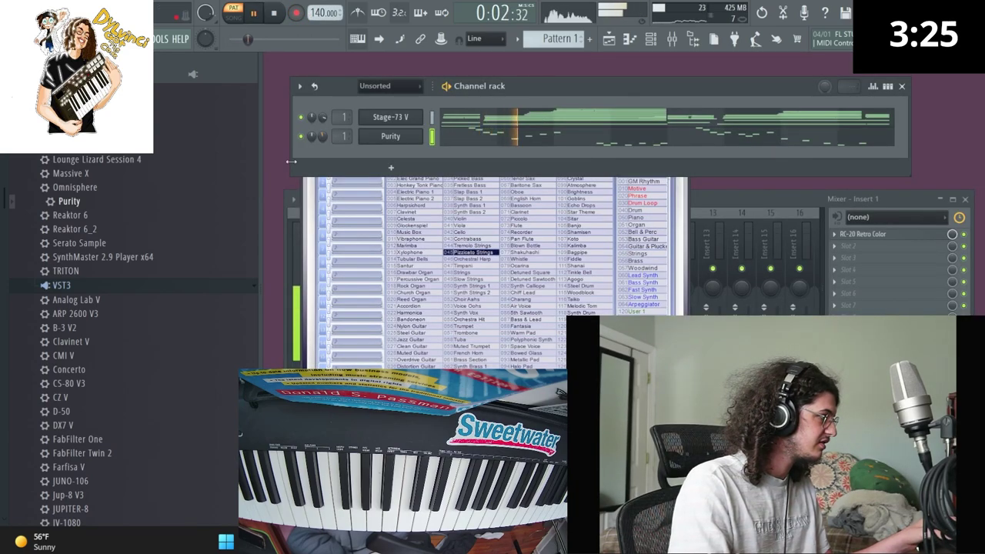
scroll(76, 326, "down", 2)
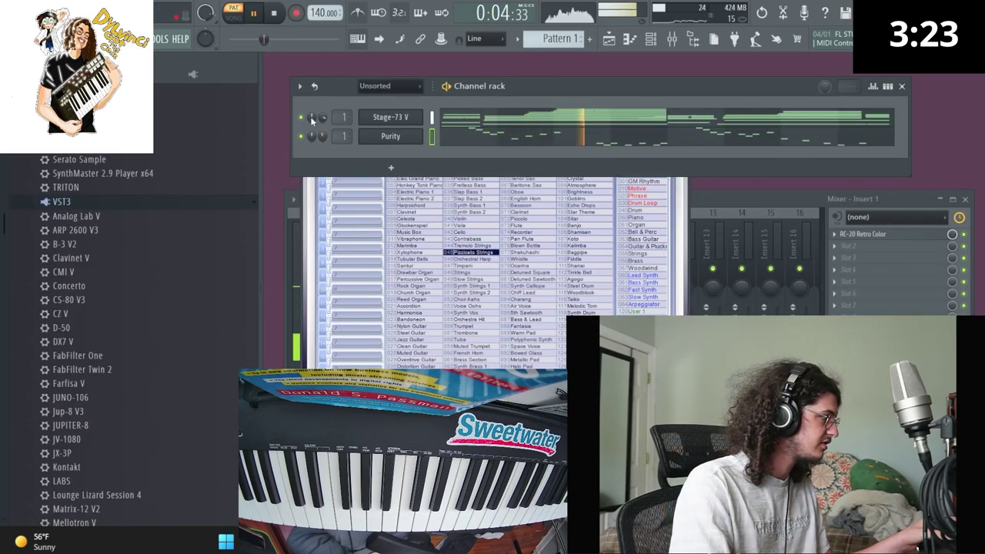
scroll(96, 285, "down", 2)
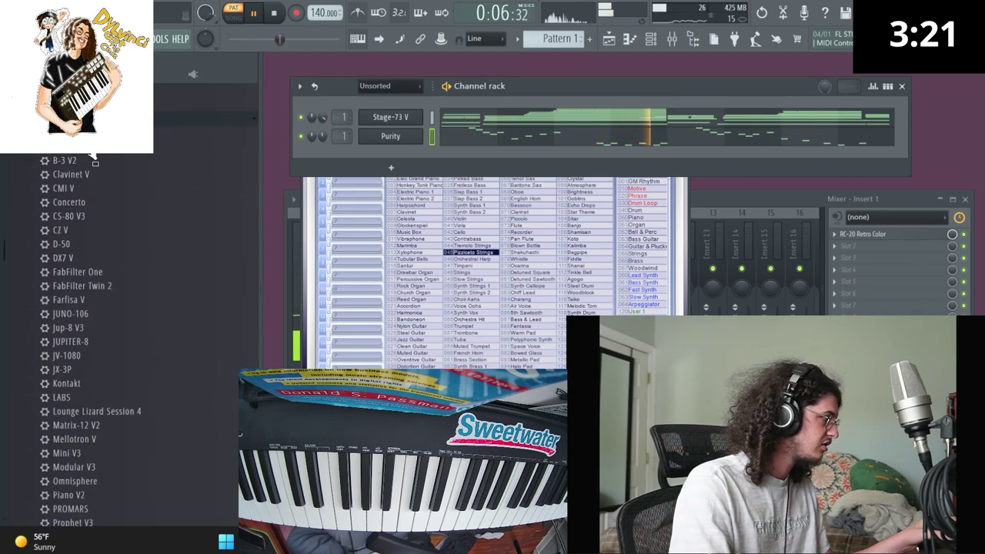
Step: Add an ARP 2600 V3 channel below Purity and load its 1 Osc Sinus preset
left_click_drag(193, 147, 418, 154)
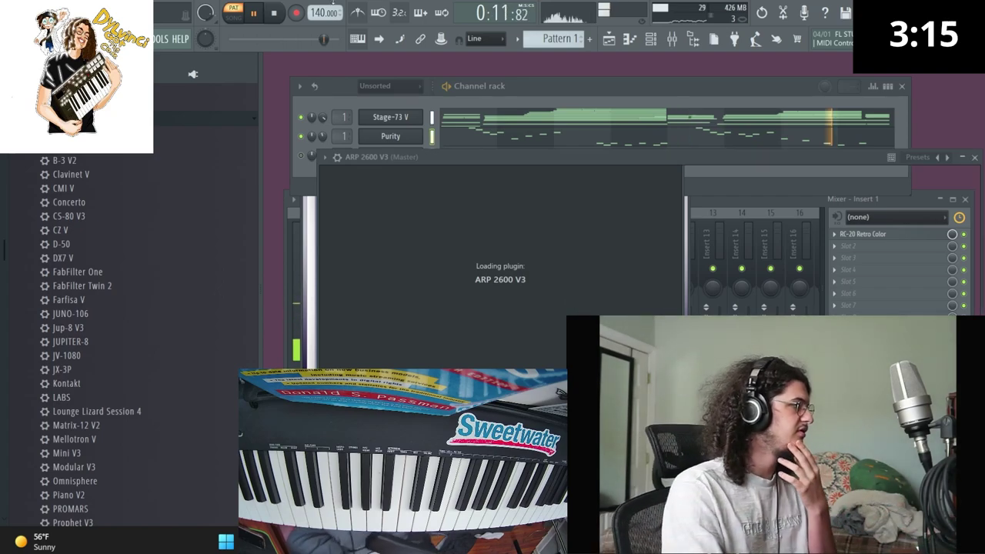
key("space")
left_click(612, 177)
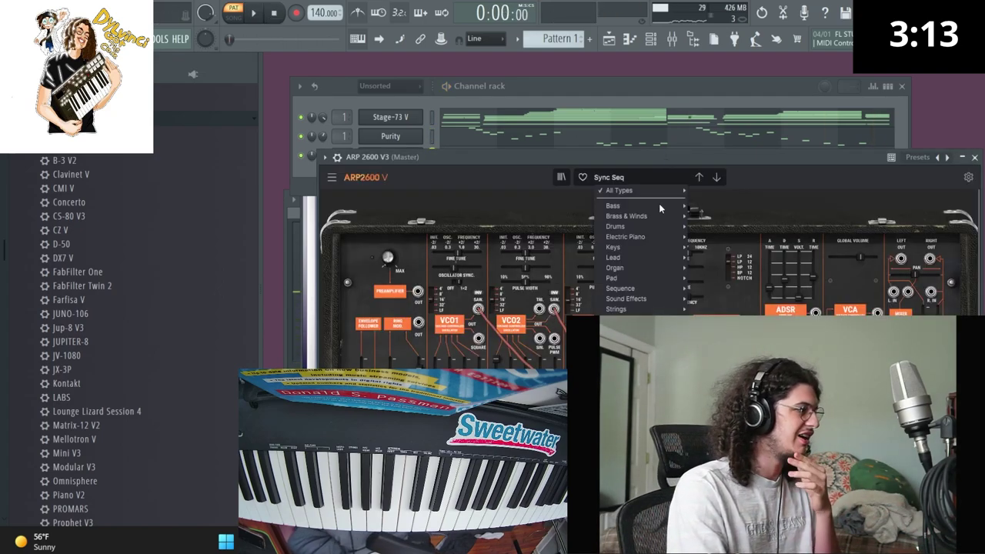
left_click(723, 216)
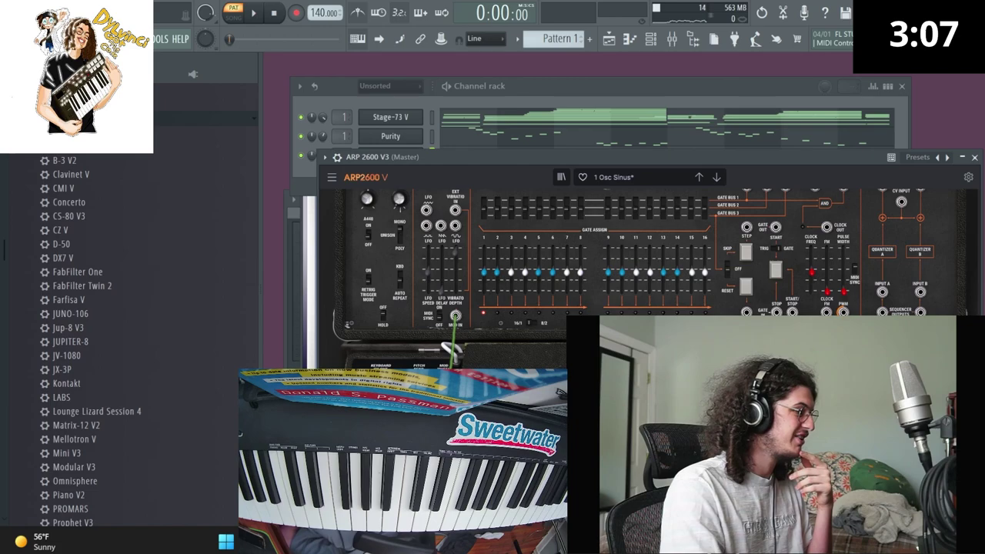
left_click(974, 158)
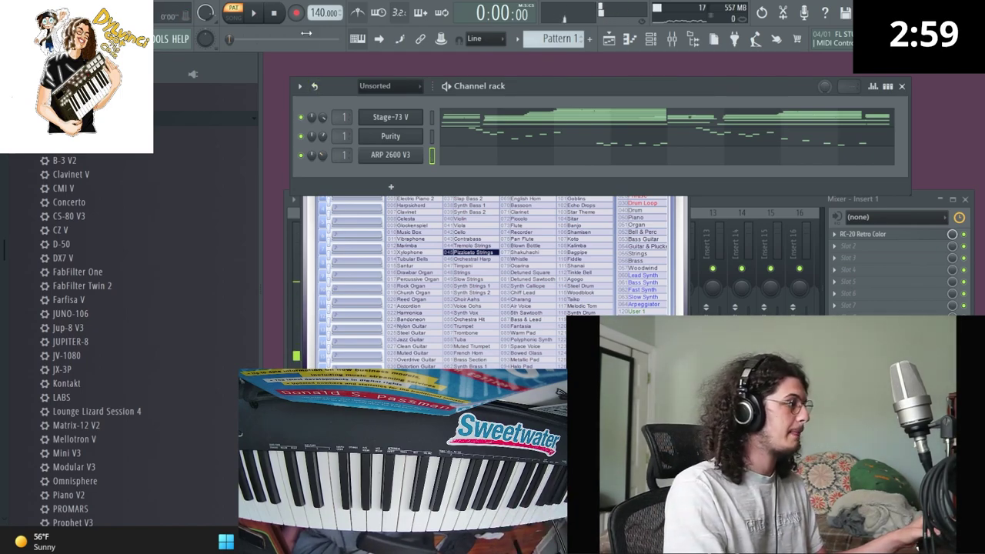
Step: Record a lead take on the ARP 2600 V3
key("space")
left_click(456, 323)
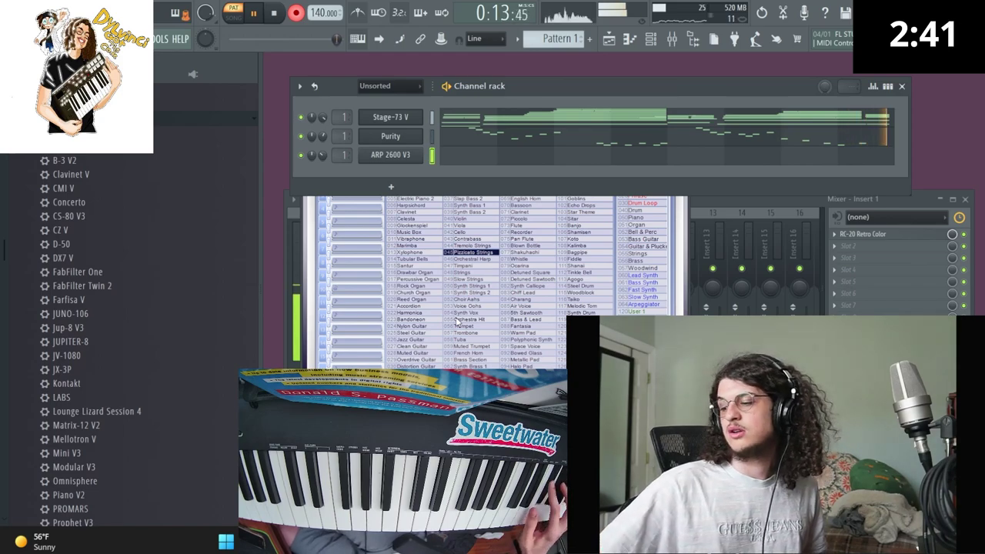
key("space")
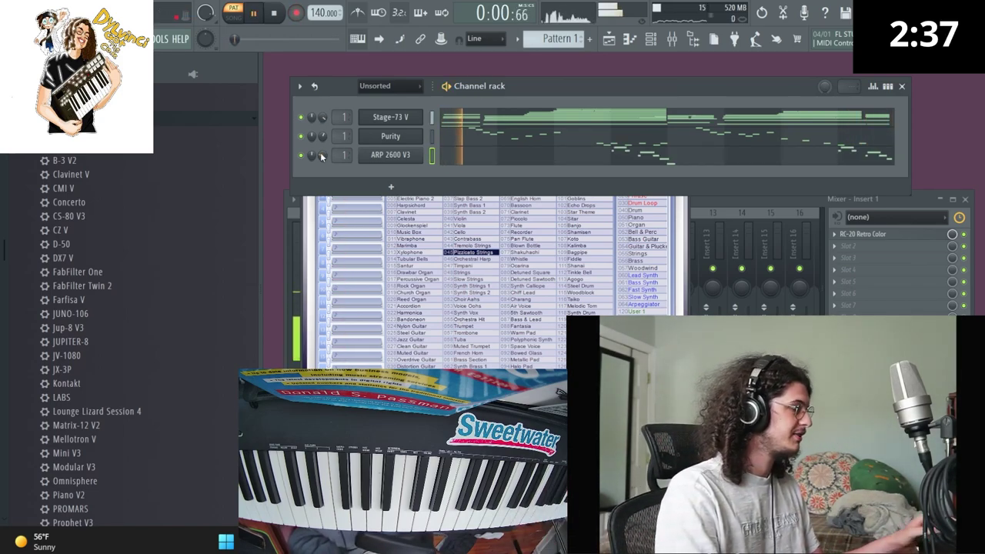
Step: Scroll the browser to the Dylvinci Kit Vol. 4 drum folders
scroll(128, 280, "down", 1)
scroll(84, 318, "down", 1)
scroll(84, 318, "down", 1)
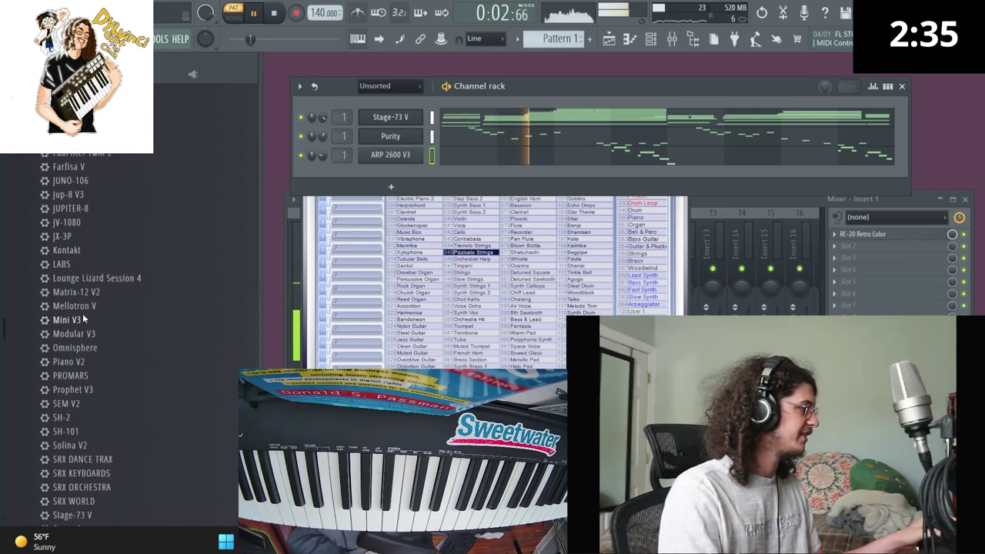
scroll(83, 320, "down", 4)
scroll(84, 322, "down", 2)
scroll(83, 323, "up", 9)
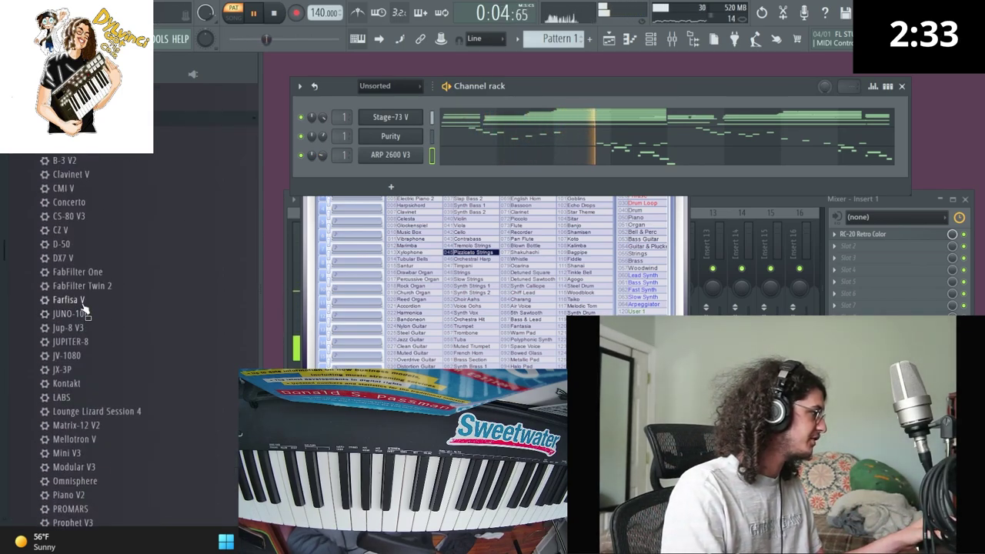
scroll(77, 372, "up", 5)
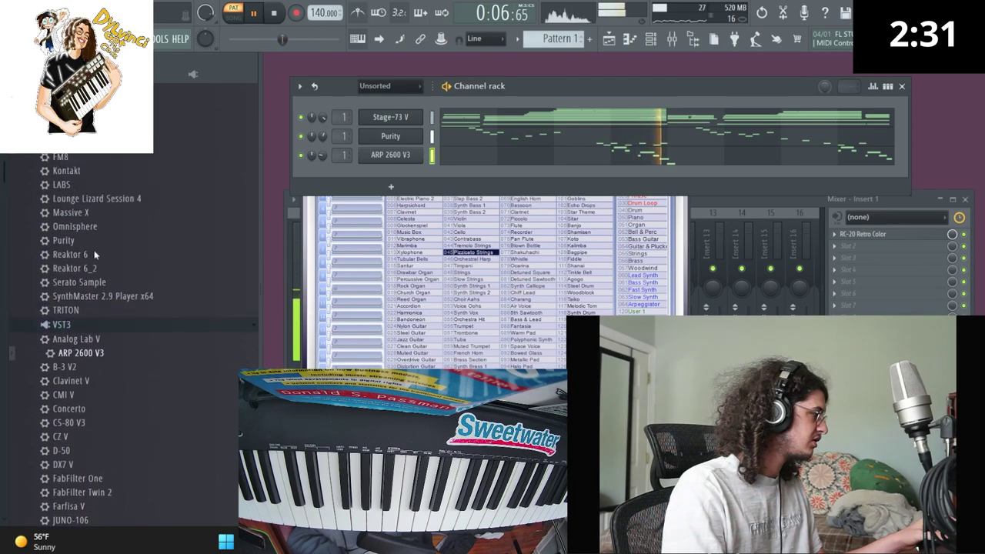
scroll(74, 254, "up", 1)
Step: Add the Dylvinci Hihat 1 sample from Dylvinci Kit Vol. 4 as a new channel
scroll(85, 323, "up", 10)
left_click(105, 330)
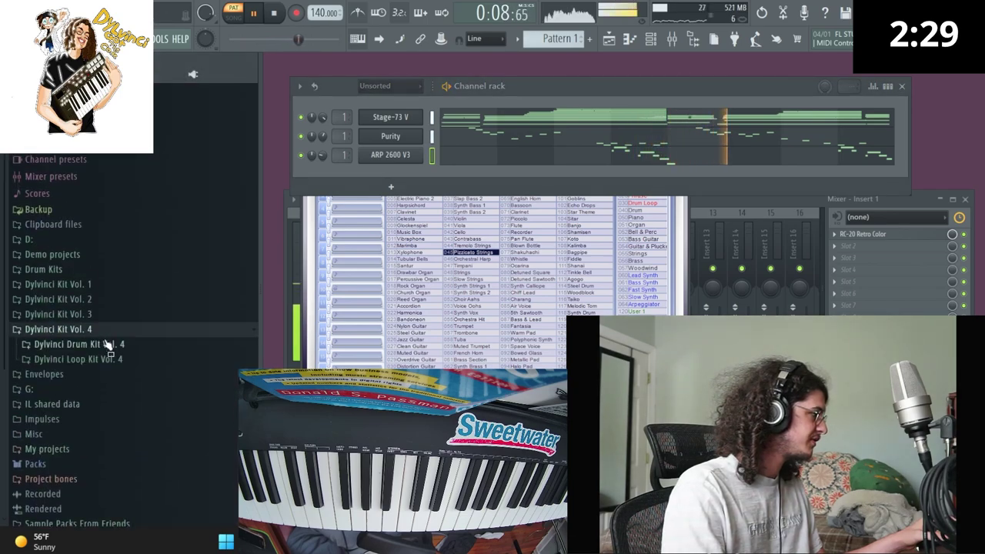
key("space")
left_click(92, 390)
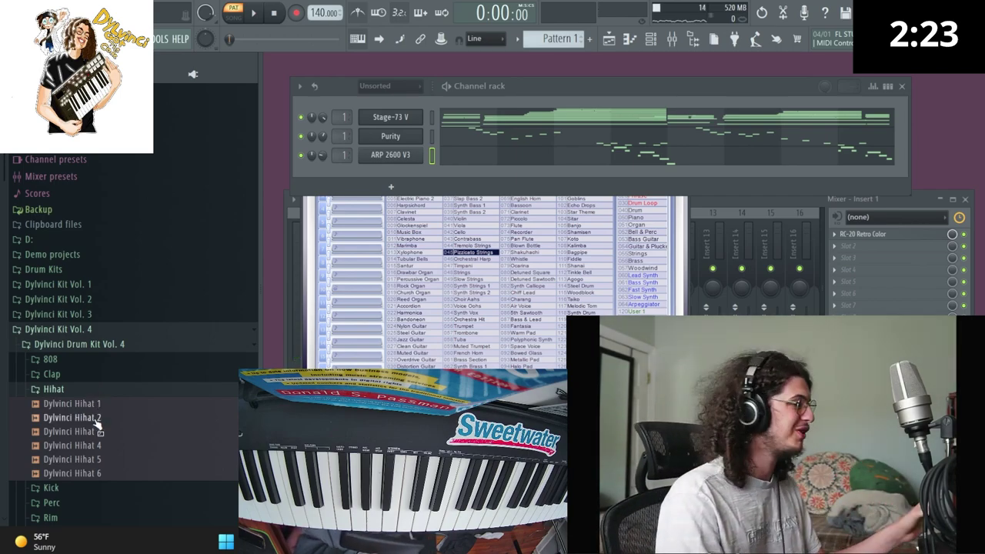
left_click_drag(96, 403, 335, 154)
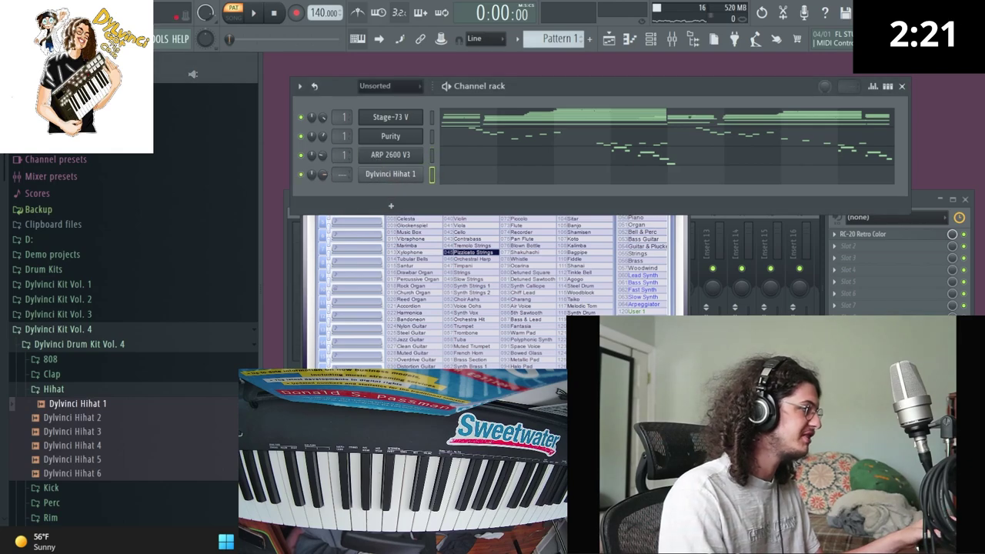
right_click(396, 174)
Step: Fill the hihat with a hit every two steps, then try Legato and Chop before undoing
left_click(562, 212)
key("space")
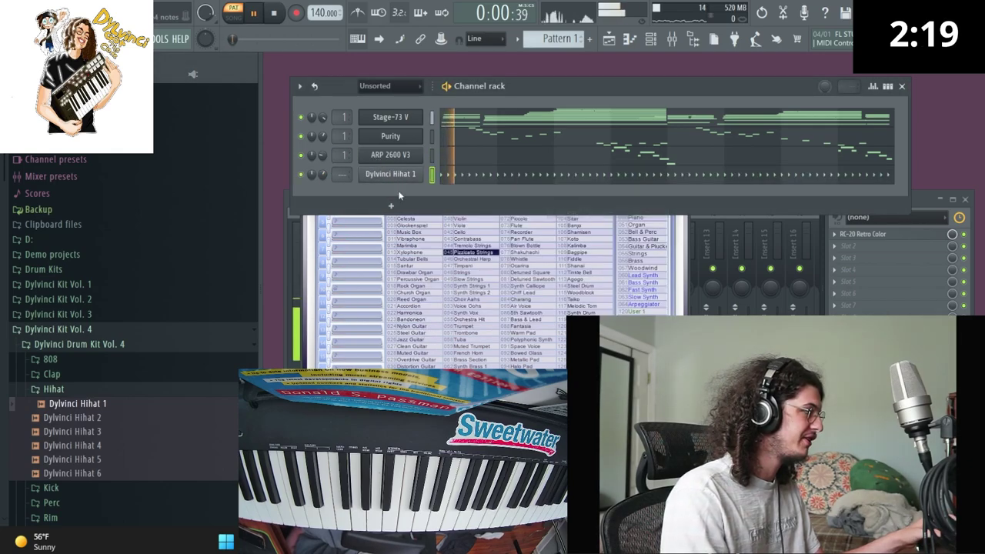
right_click(328, 177)
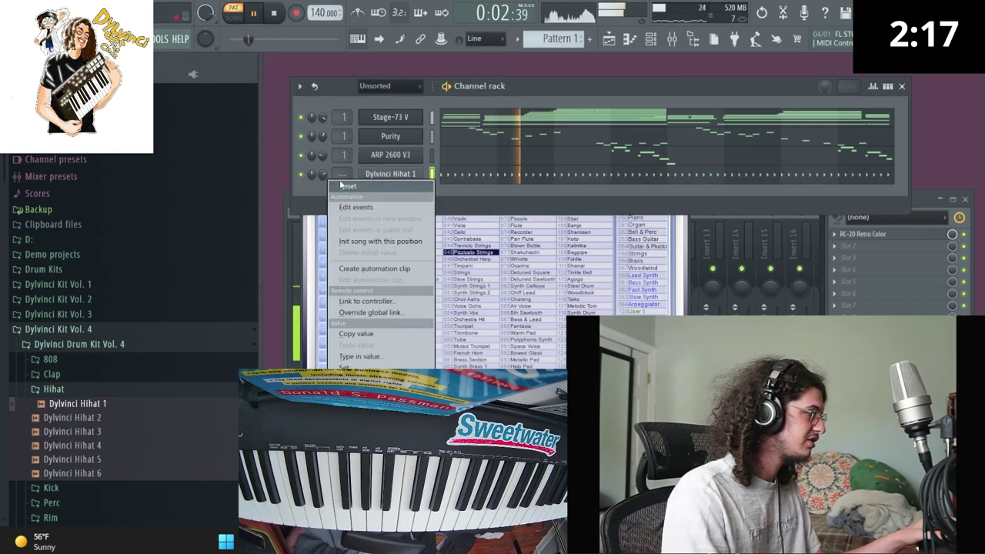
key("space")
key("F7")
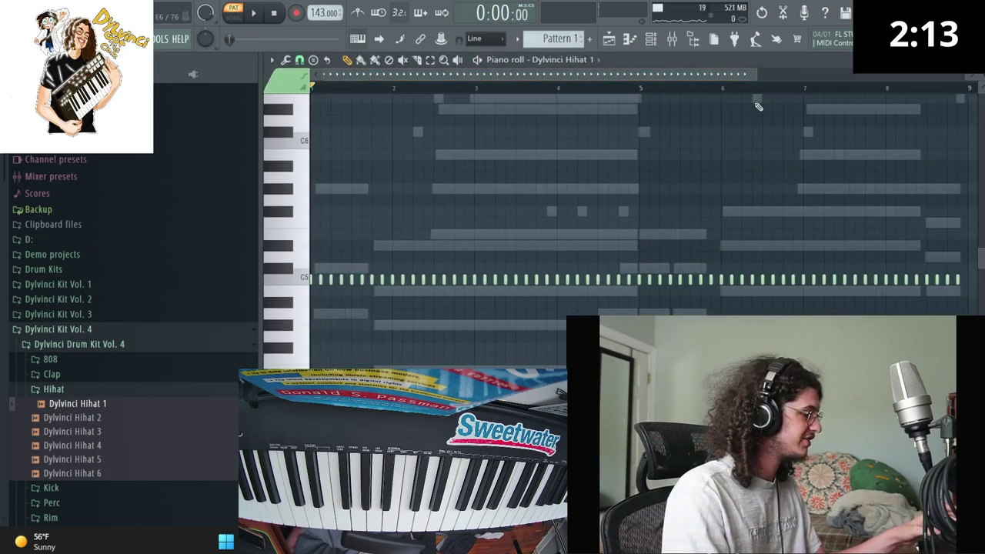
key("ctrl+l")
key("Return")
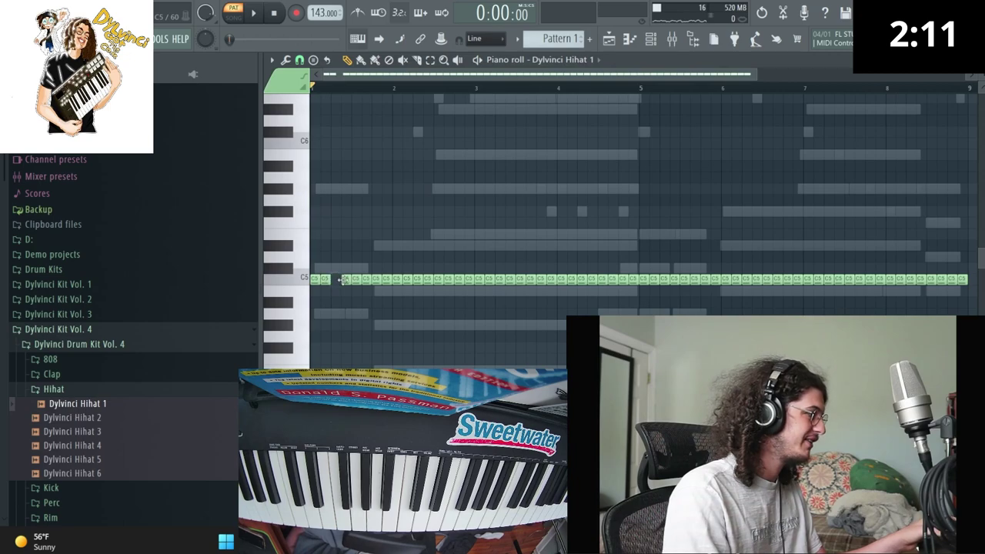
key("ctrl+u")
key("space")
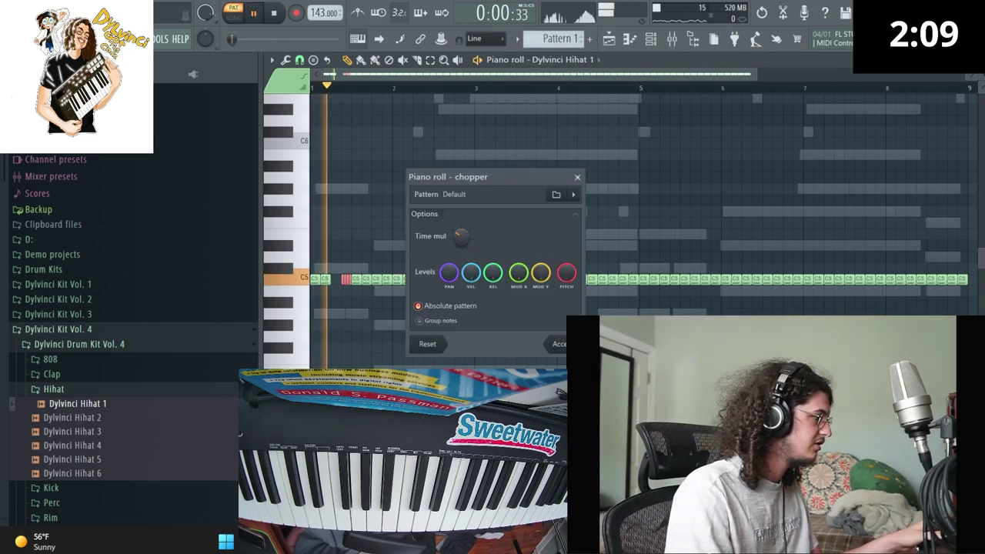
key("Return")
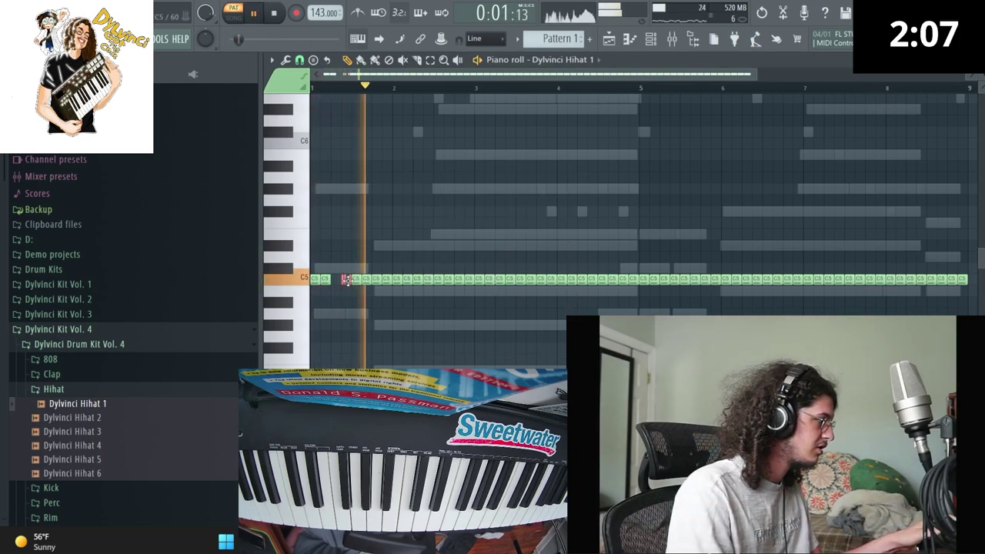
key("space")
key("ctrl+z")
key("space")
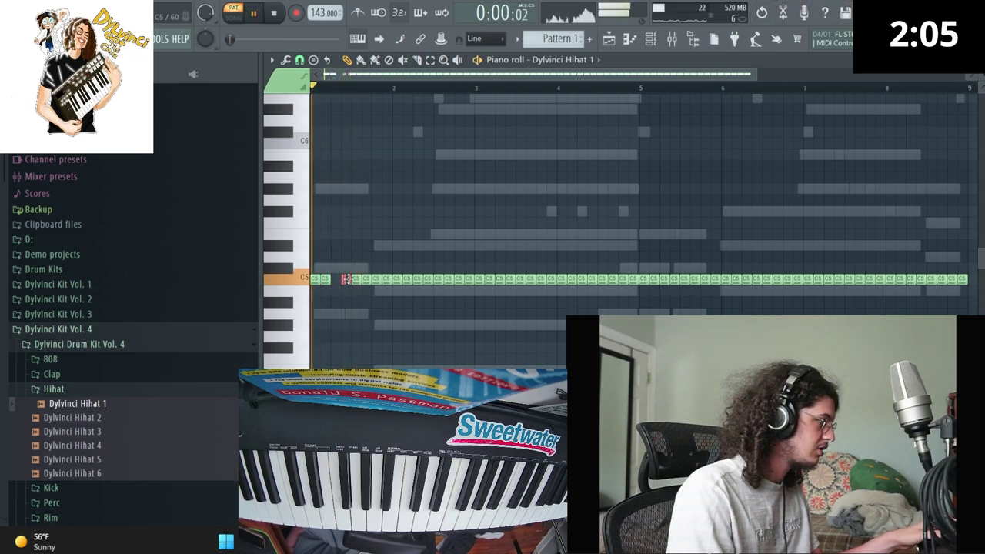
Step: Delete scattered hihat notes in bars 3–5 during playback to leave gaps
right_click(366, 279)
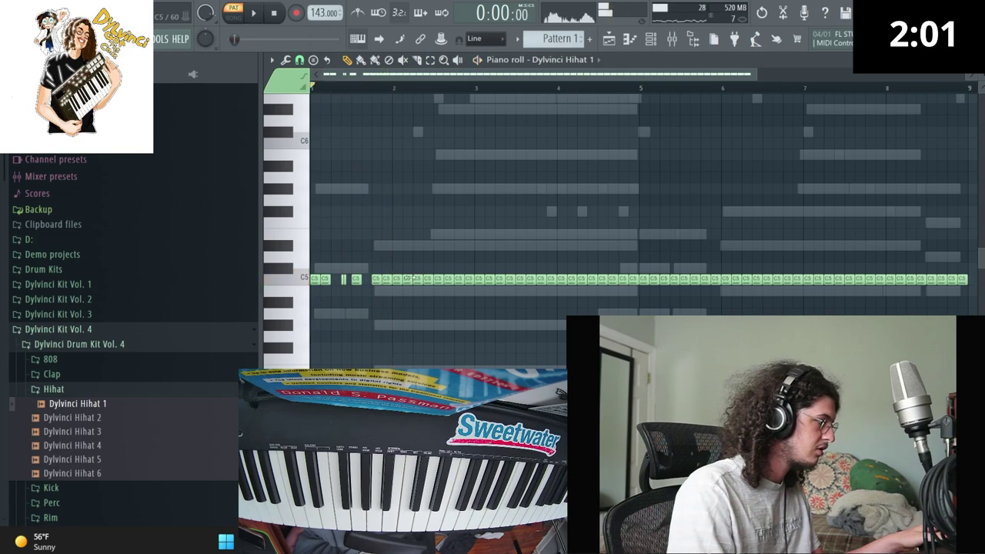
right_click(419, 279)
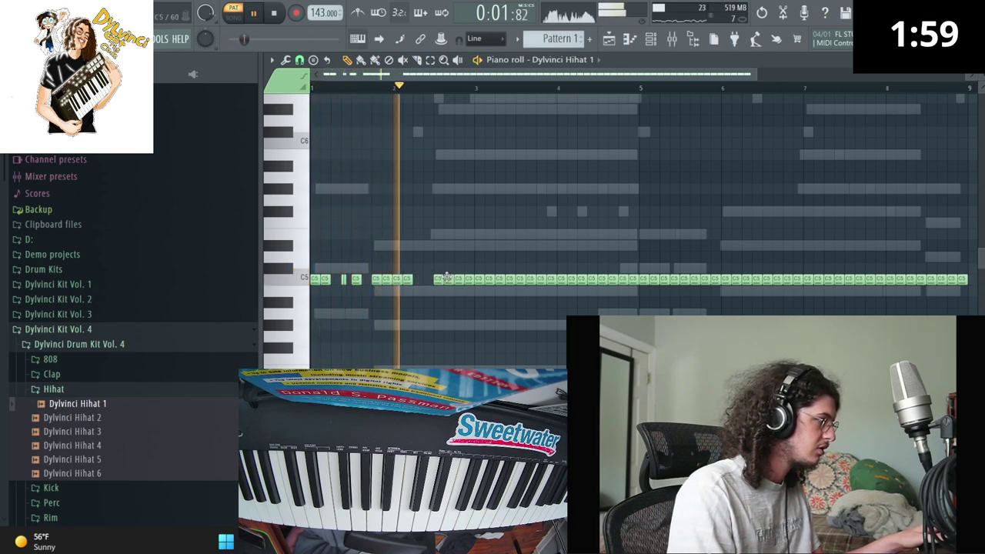
right_click(447, 278)
right_click(491, 279)
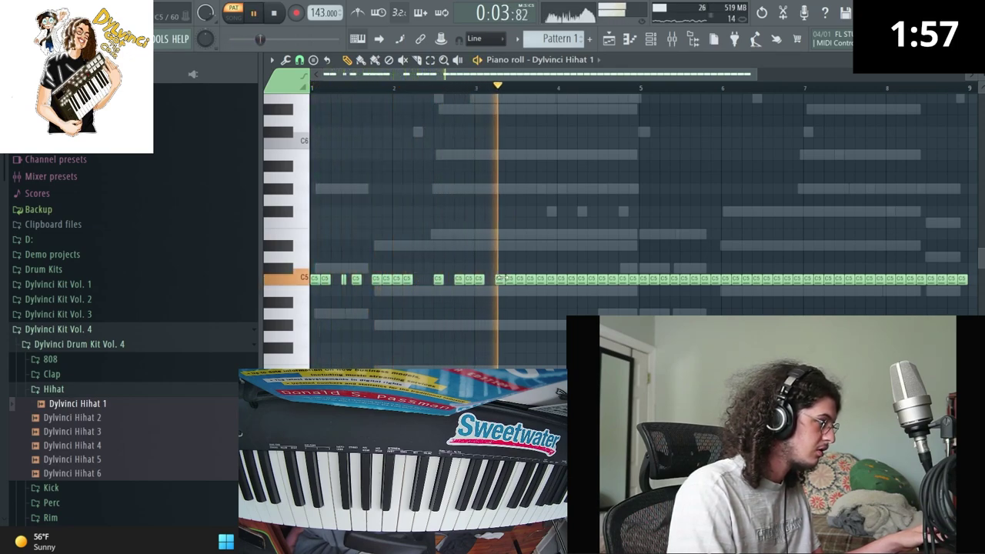
right_click(531, 279)
right_click(571, 278)
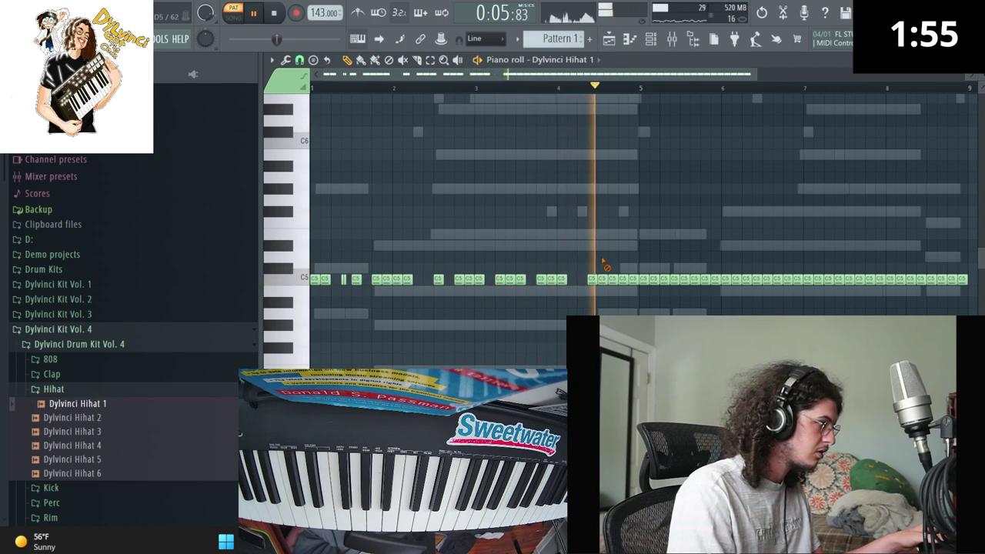
key("space")
Step: Delete the hihat notes after bar 5, restore them, and close the piano roll
scroll(681, 77, "right", 2)
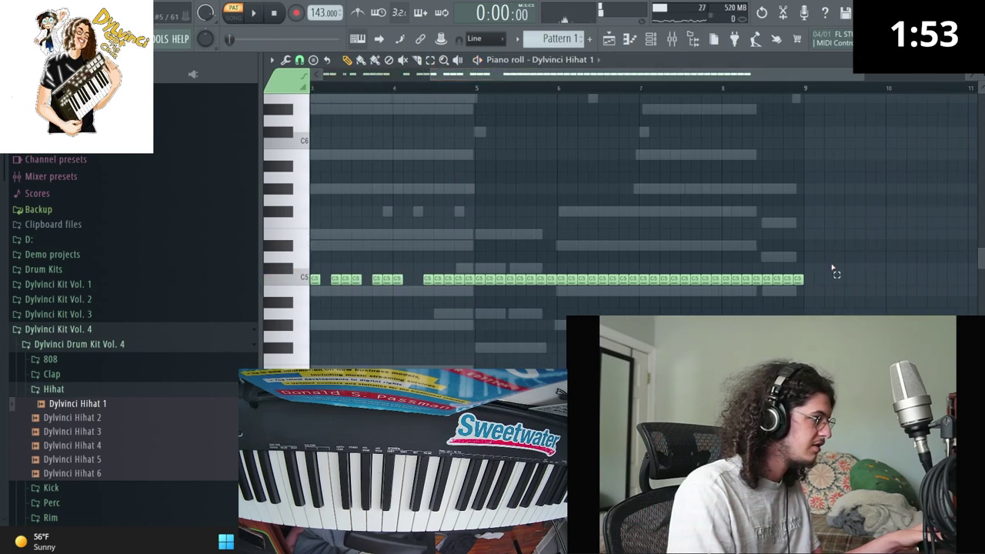
left_click_drag(827, 267, 484, 289)
key("Delete")
key("ctrl+z")
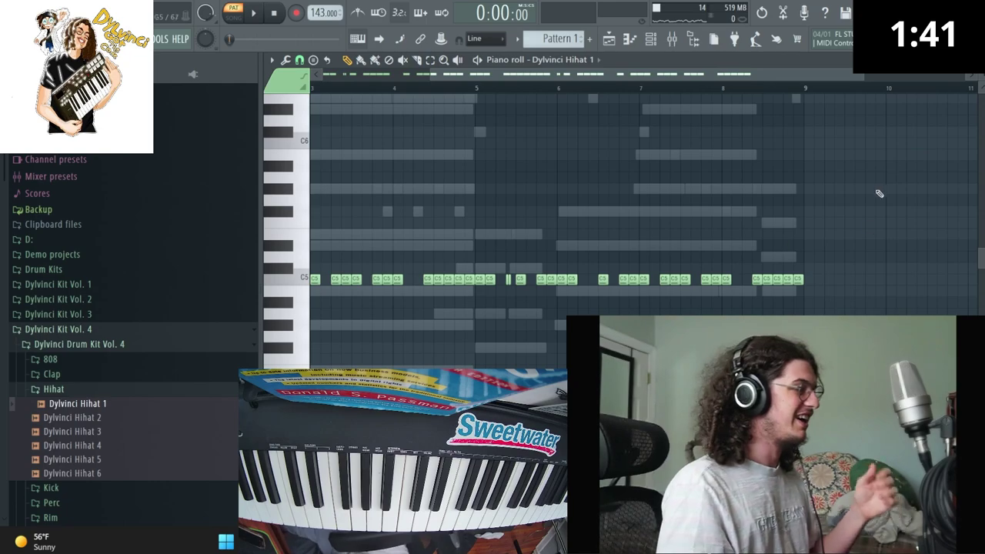
key("F7")
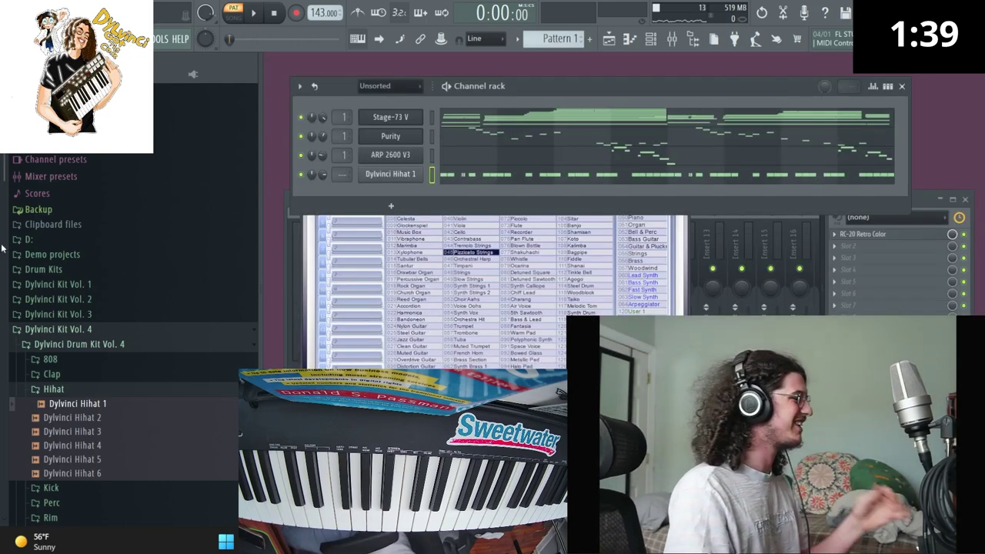
Step: Add Dylvinci Clap 1 from the Drum Kit Vol. 2 Claps folder as a new channel
scroll(115, 308, "down", 5)
left_click(53, 292)
scroll(64, 321, "up", 3)
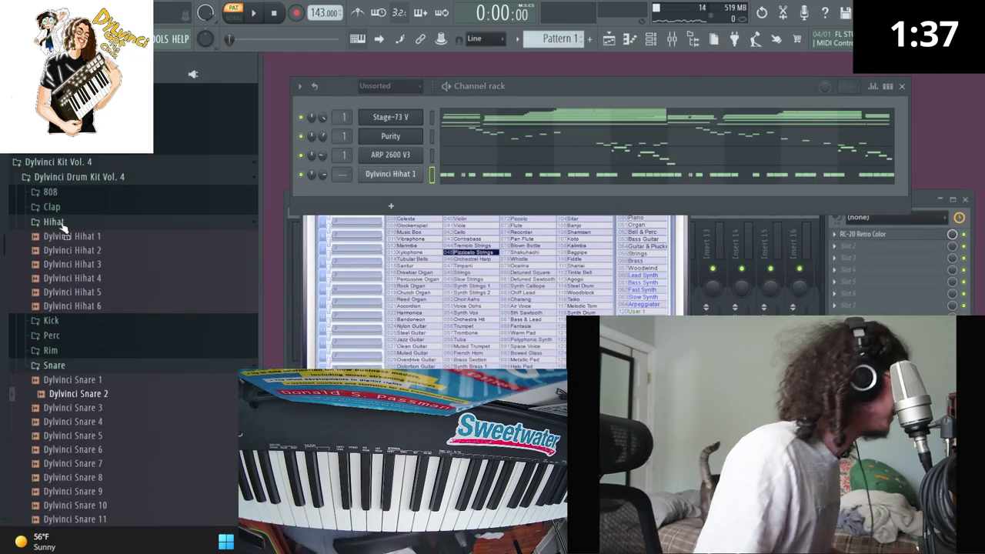
scroll(82, 161, "up", 2)
left_click(83, 161)
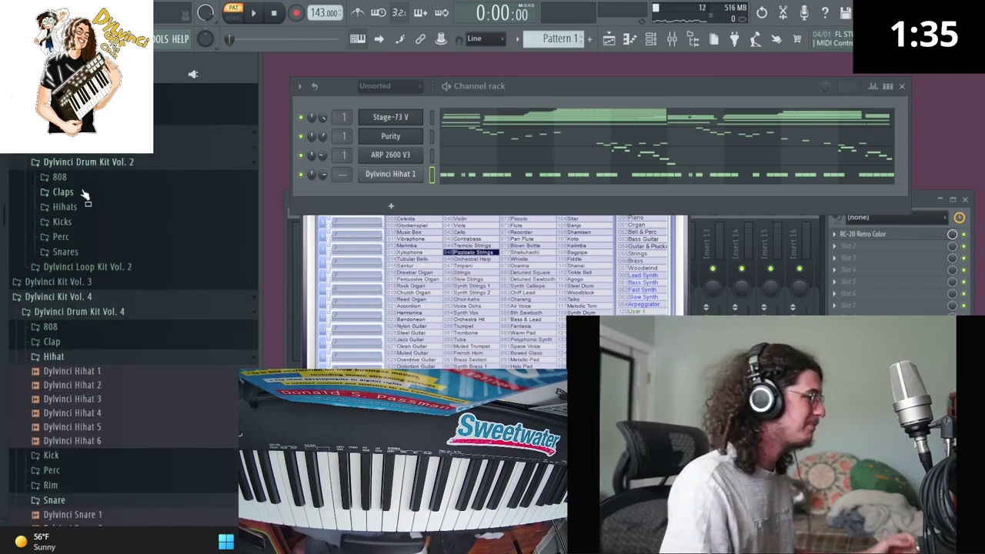
left_click(61, 193)
left_click_drag(84, 207, 389, 197)
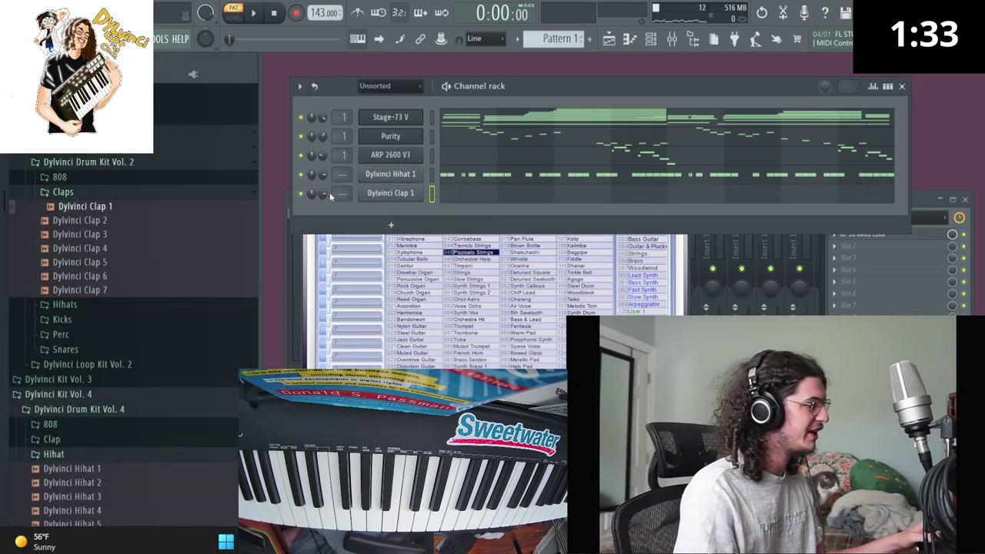
Step: Draw two clap notes, duplicate them across the loop, and quantize the last four shorter
key("F7")
left_click(373, 290)
key("space")
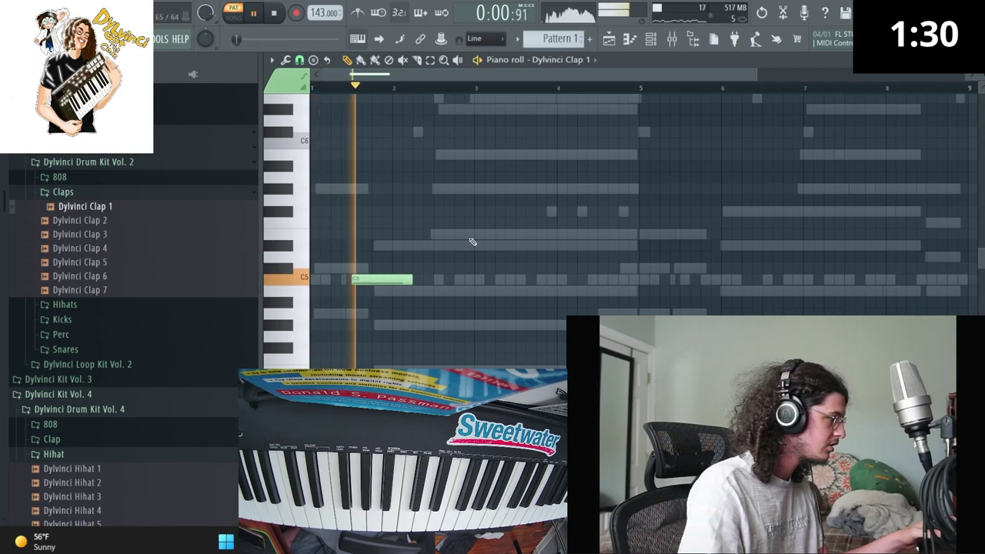
left_click(436, 279)
key("ctrl+b")
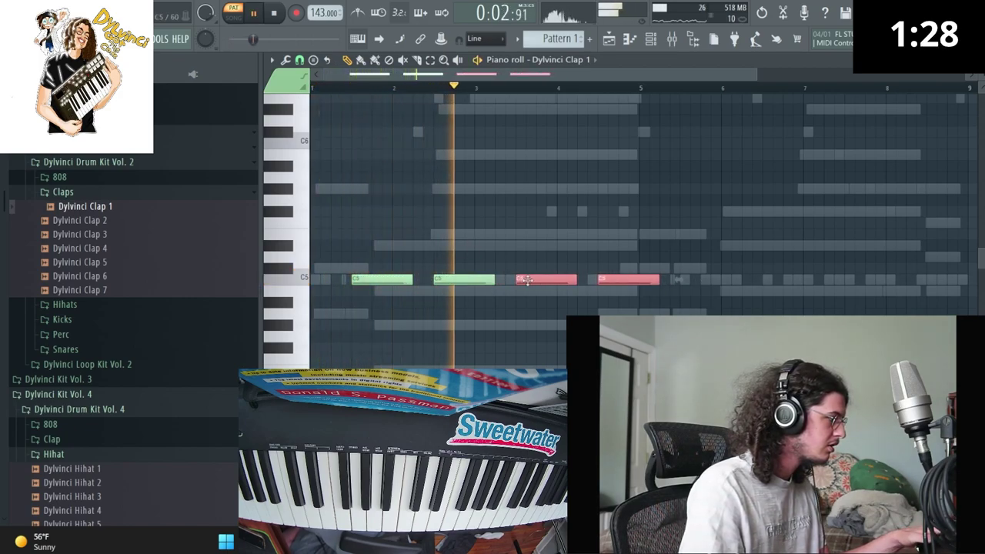
key("ctrl+b")
left_click(694, 289)
left_click_drag(695, 287, 888, 279)
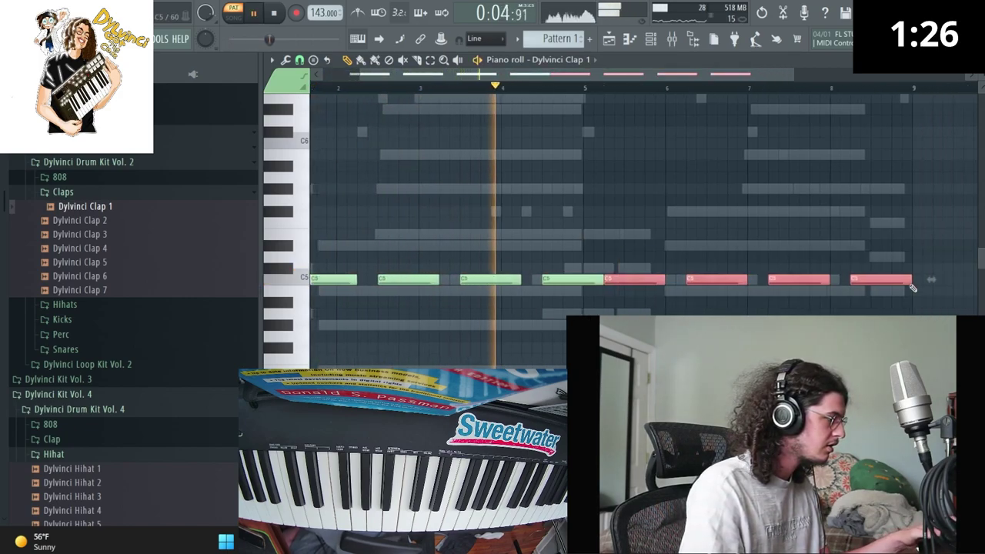
key("ctrl+q")
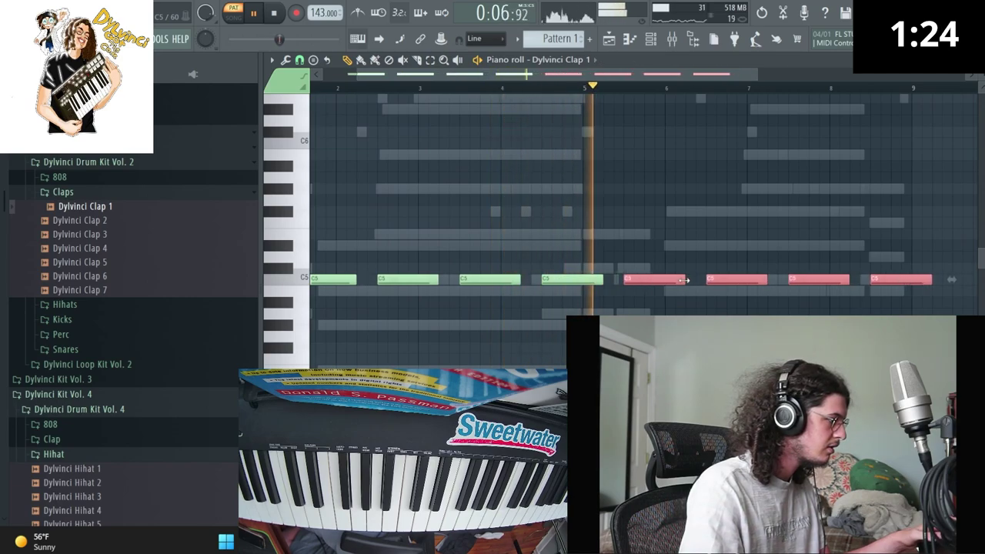
Step: Replace the clap channel's sound with Dylvinci Clap 7
scroll(26, 222, "down", 3)
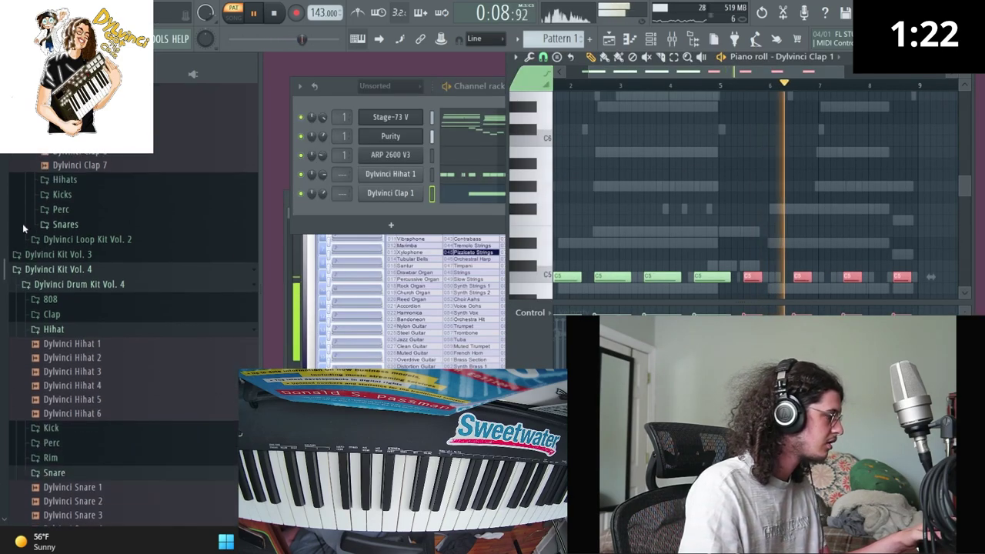
scroll(47, 345, "down", 2)
scroll(48, 241, "up", 2)
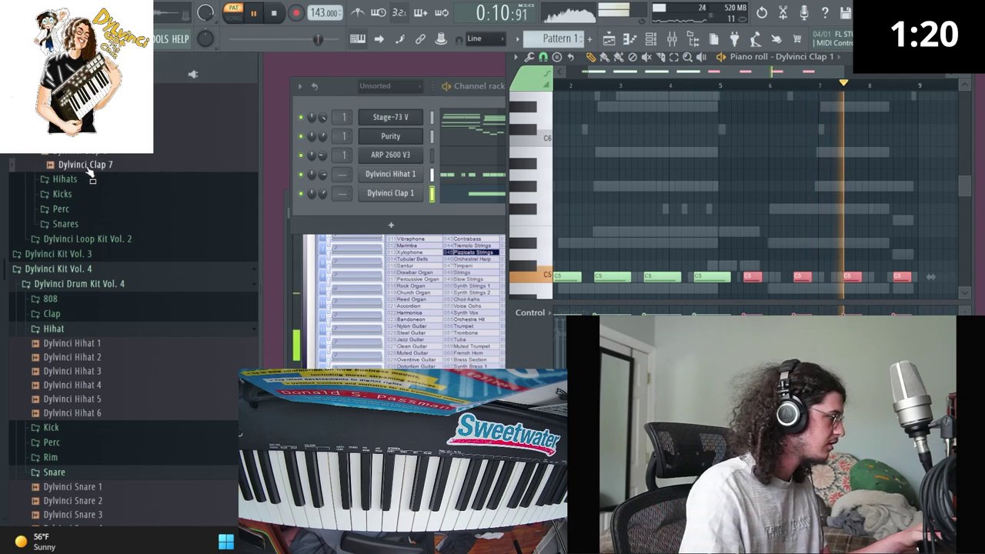
left_click(69, 224)
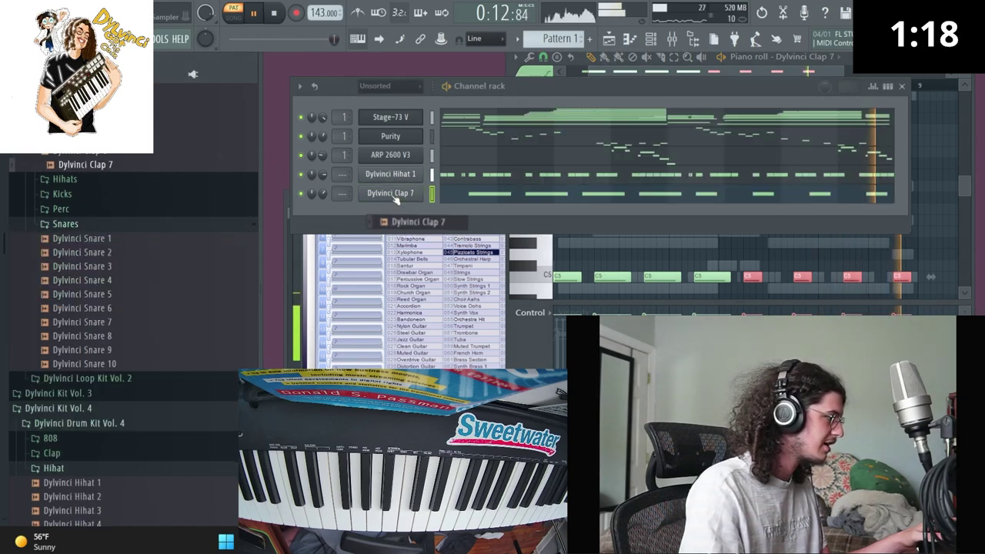
left_click_drag(91, 168, 390, 193)
Step: Add Dylvinci Snare 6 from the browser as a new channel
left_click(407, 140)
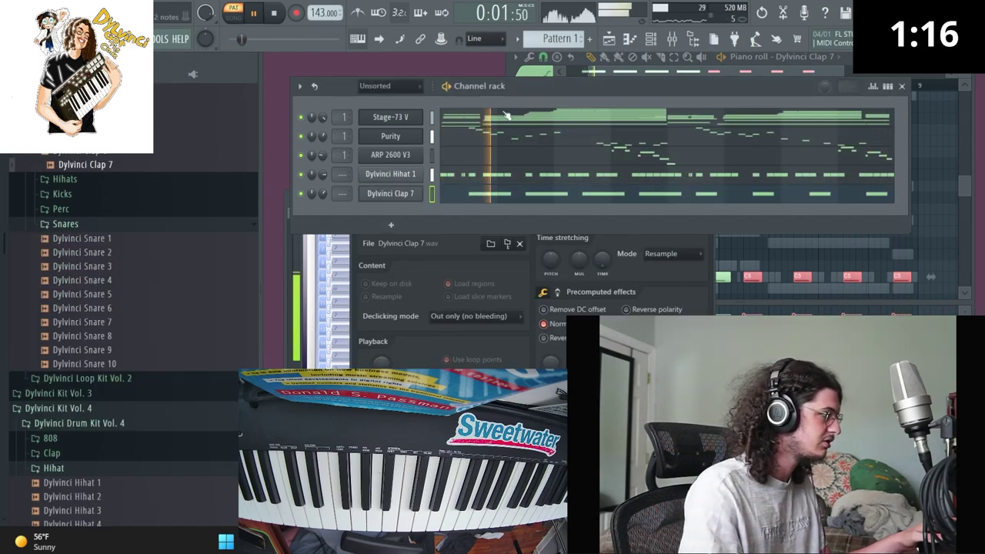
right_click(322, 196)
scroll(135, 343, "down", 5)
scroll(115, 369, "down", 3)
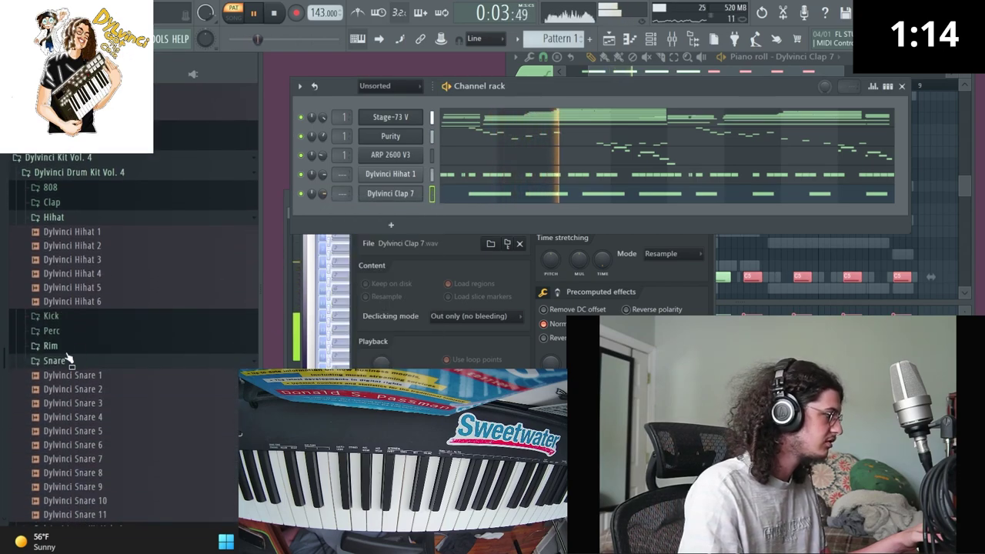
scroll(85, 361, "down", 3)
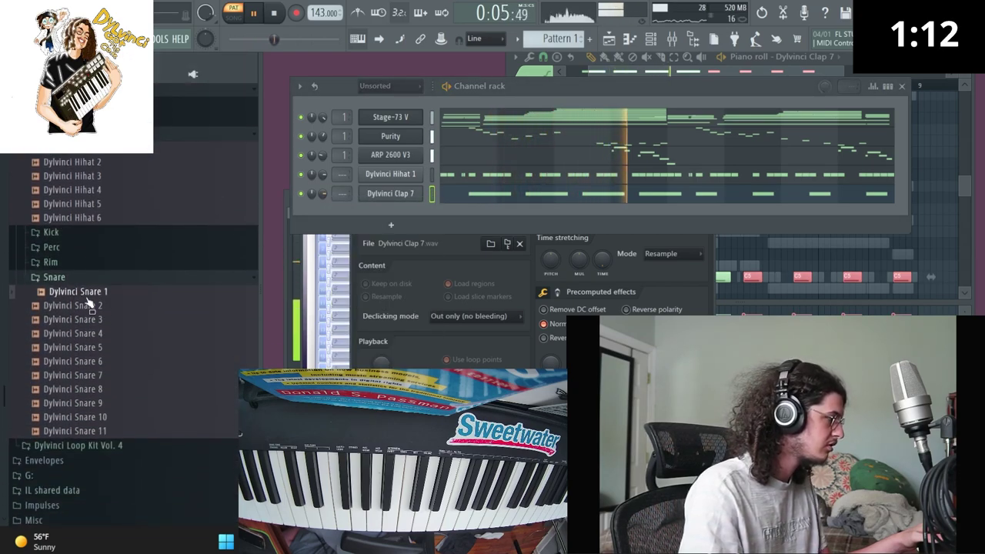
left_click(84, 445)
scroll(77, 230, "down", 5)
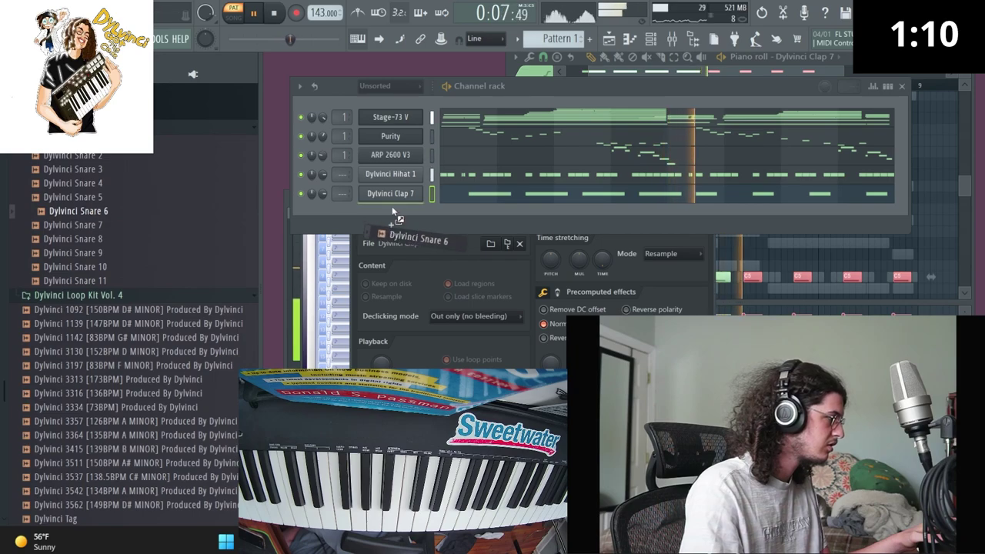
left_click_drag(98, 222, 439, 212)
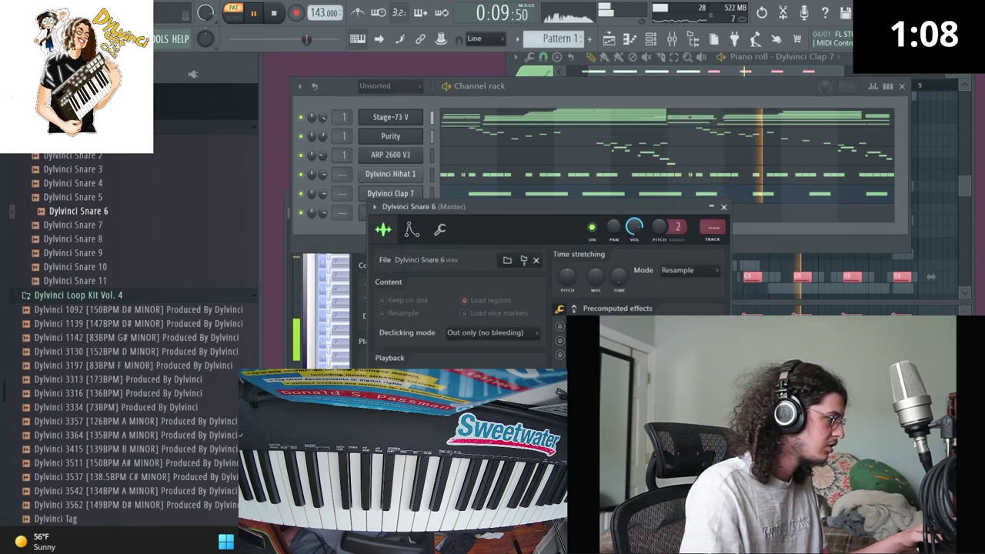
Step: Draw snare hits on C5, duplicate them and shift the copies later in the loop
left_click(786, 242)
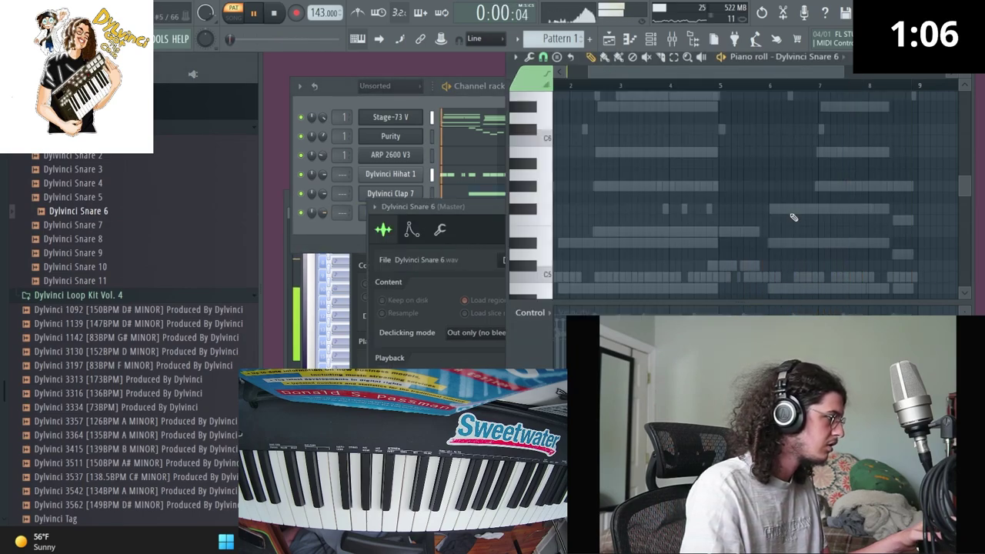
left_click(614, 268)
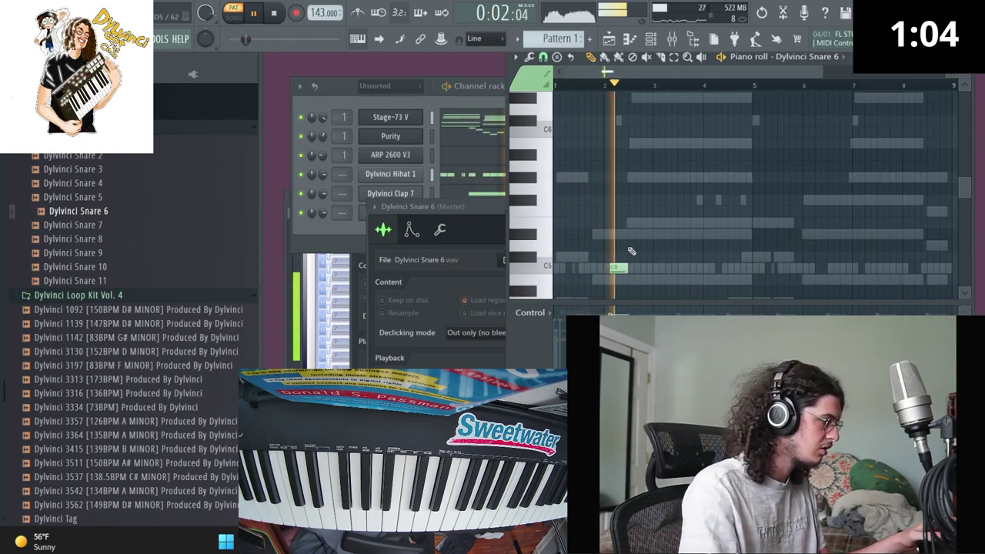
left_click(697, 267)
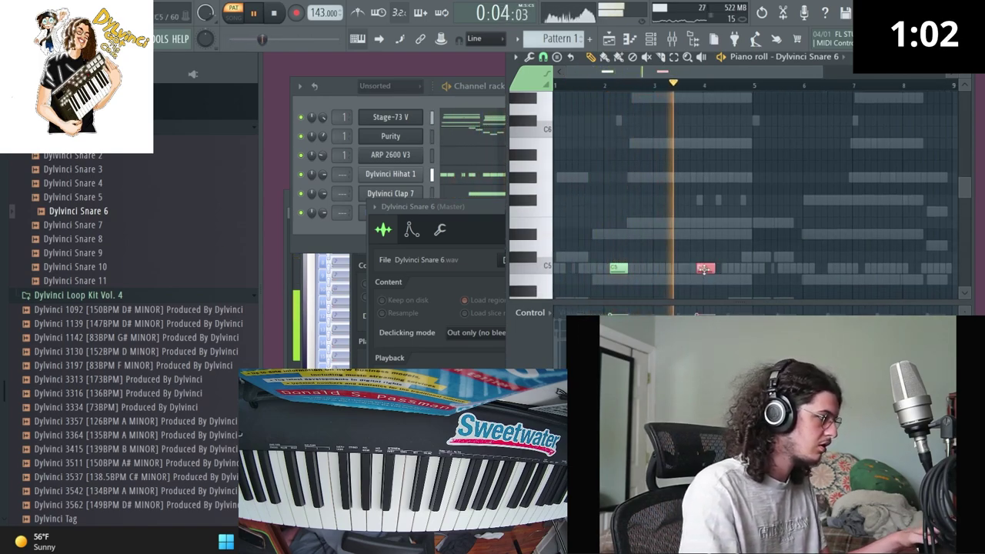
left_click(718, 268)
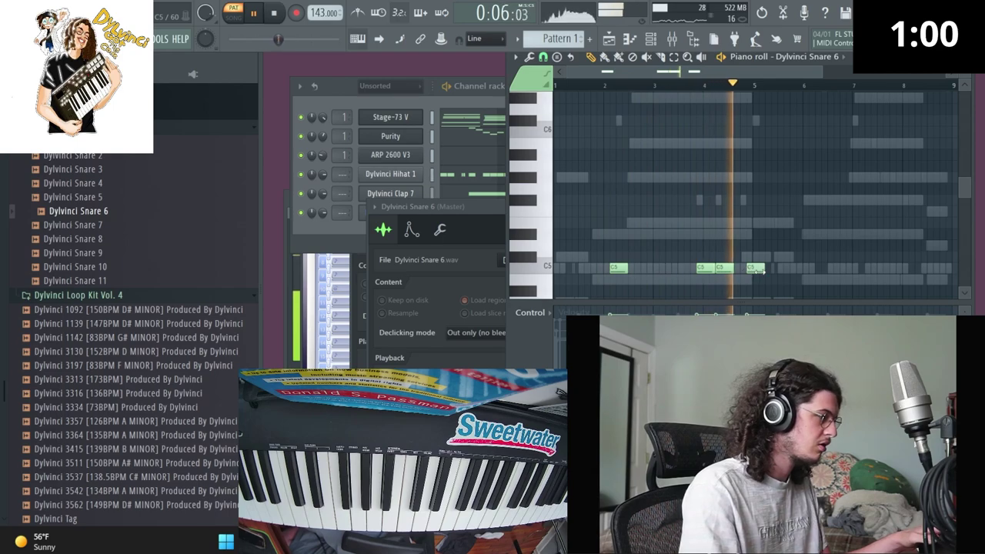
key("ctrl+b")
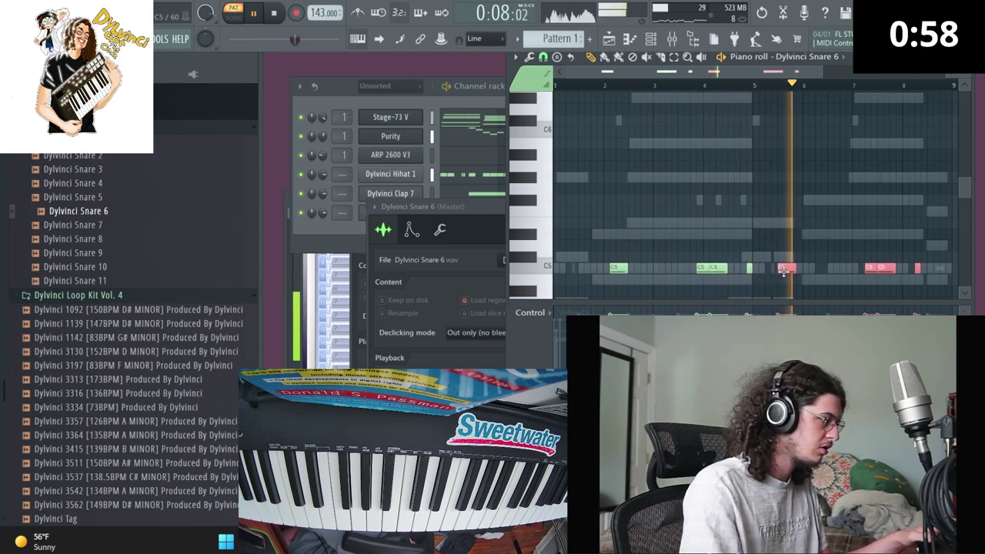
left_click_drag(754, 270, 814, 269)
key("F7")
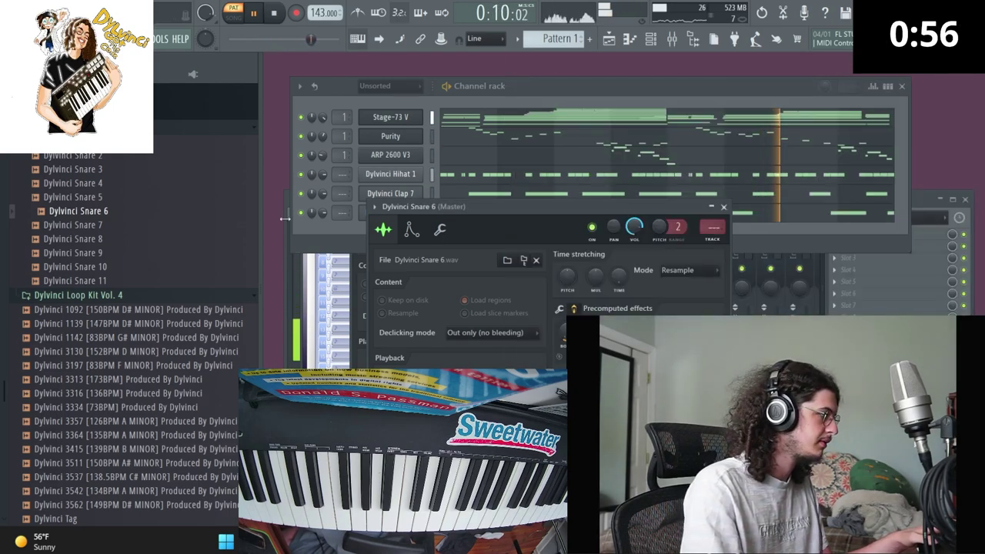
Step: Add Dylvinci Perc 8 as a new channel and stop playback
scroll(116, 335, "up", 5)
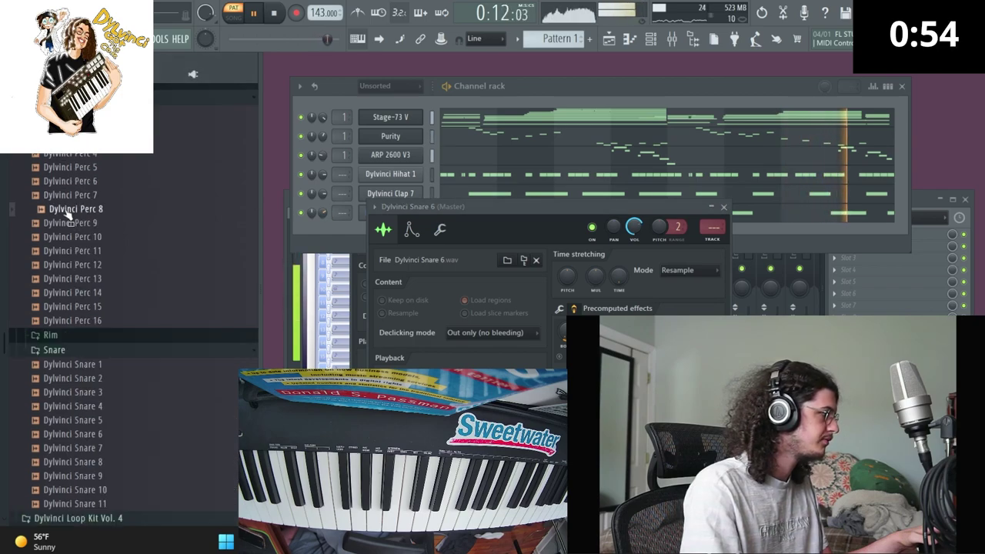
left_click_drag(324, 231, 331, 231)
key("space")
key("F7")
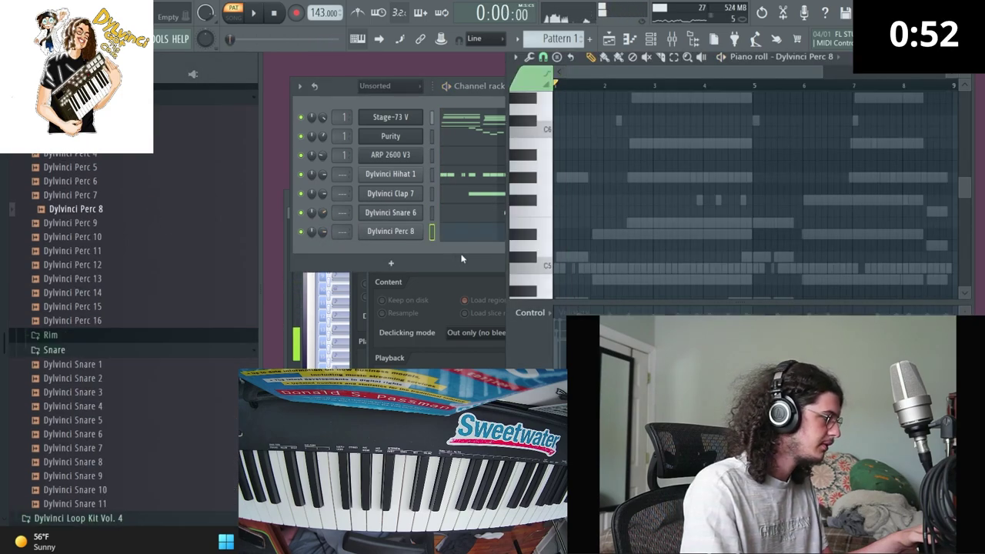
Step: Replace Perc 8's default note with C5 hits, chopped into quick rolls with Alt+U
right_click(567, 268)
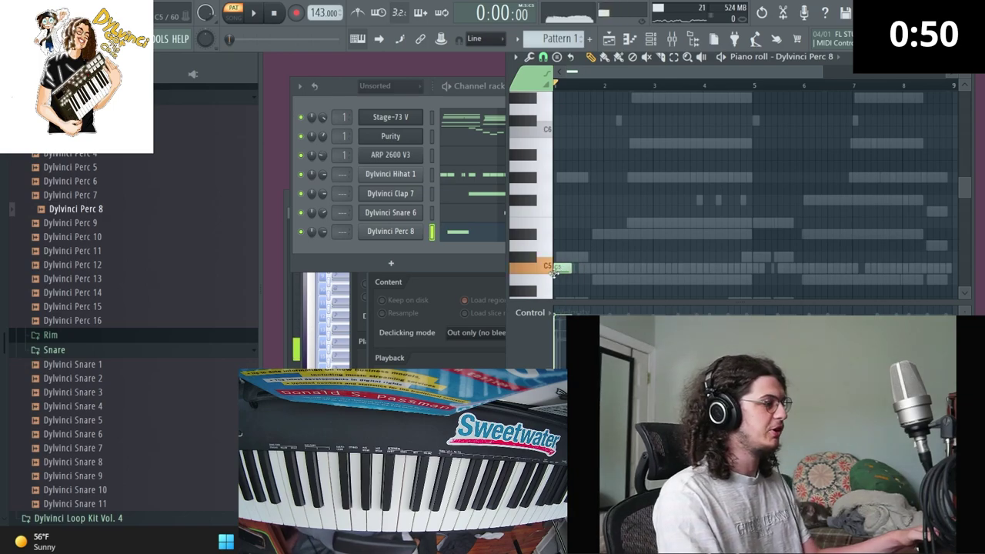
left_click(564, 268)
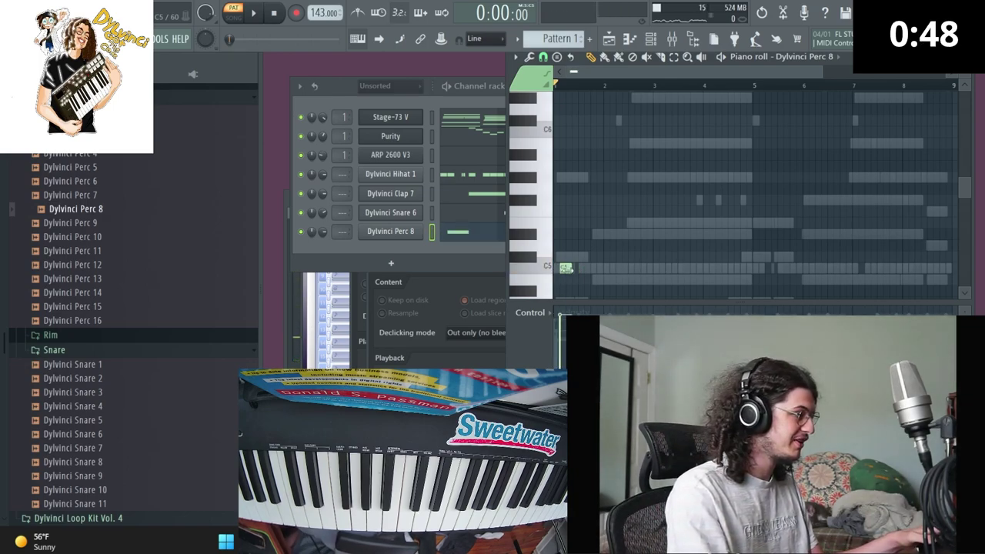
key("space")
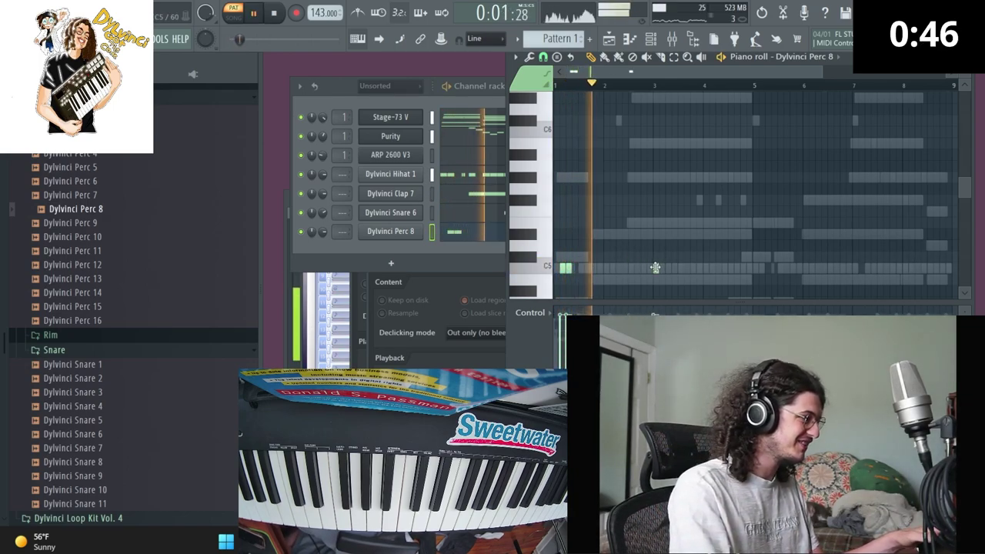
left_click(645, 268)
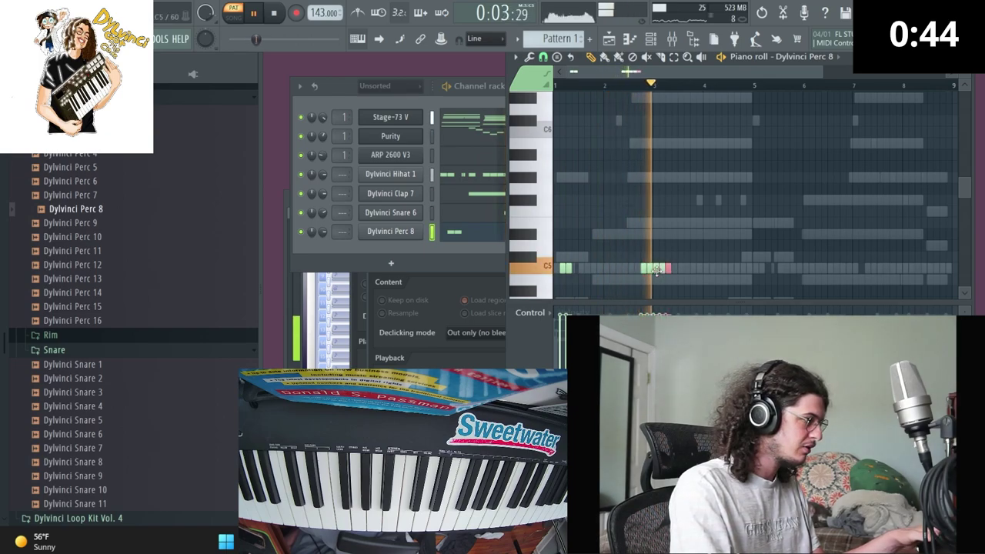
left_click(644, 267)
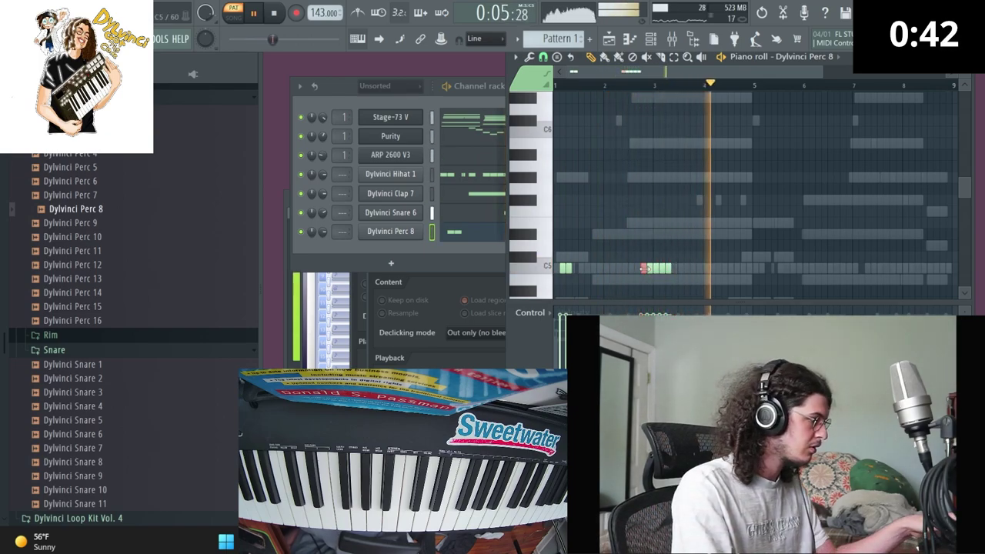
key("alt+u")
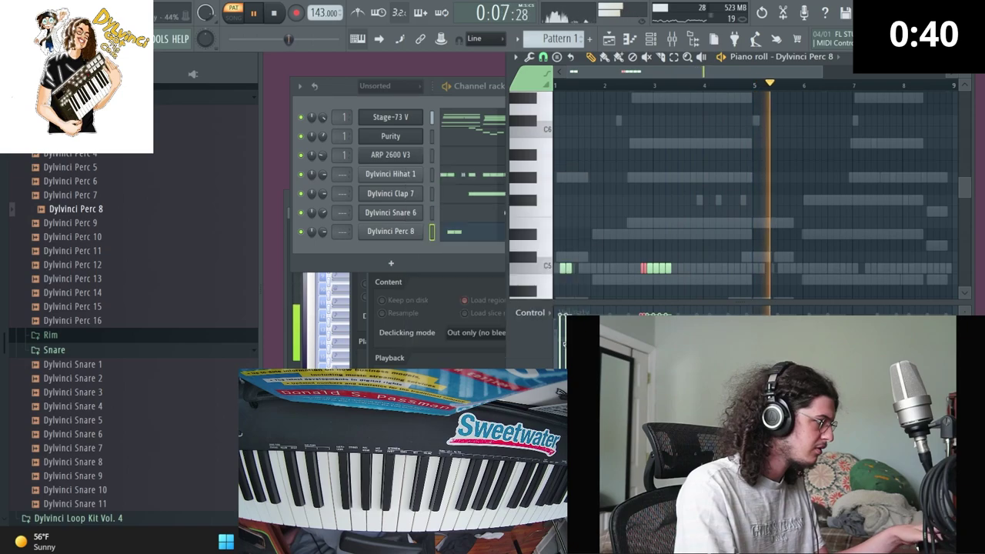
key("Escape")
key("space")
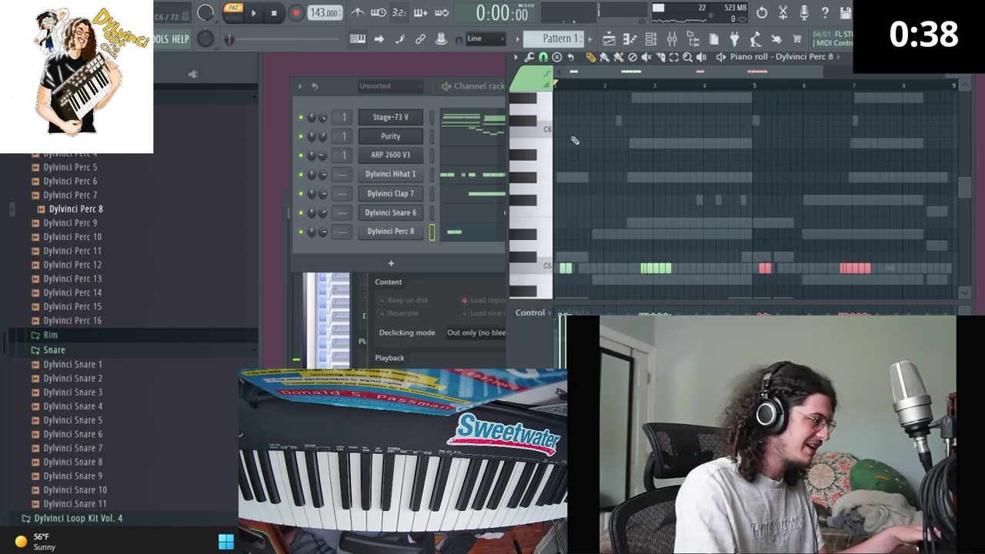
Step: Add Dylvinci 808 2 from the 808 folder as a new channel set to cut itself
left_click(454, 110)
scroll(91, 242, "up", 6)
scroll(91, 231, "up", 3)
left_click(86, 207)
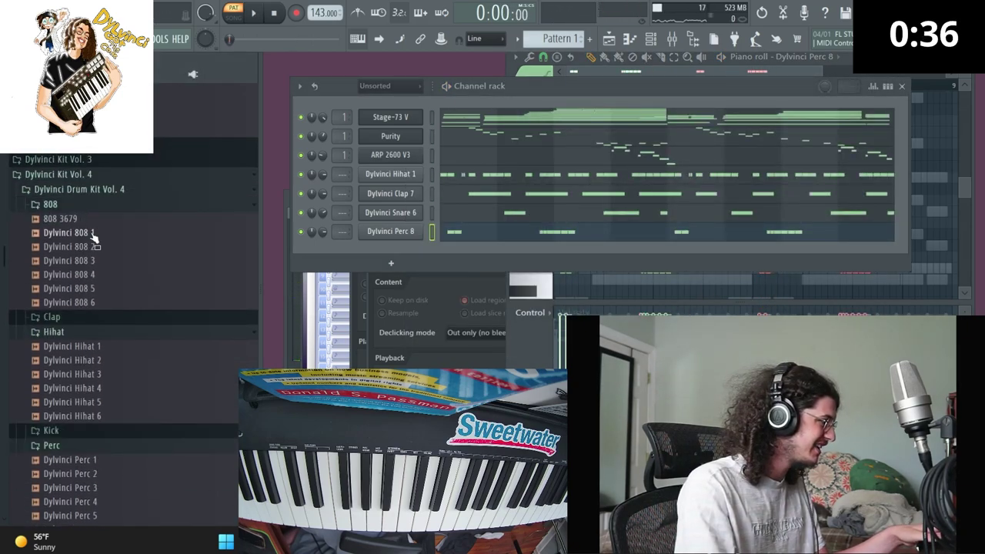
left_click_drag(394, 254, 394, 251)
right_click(420, 247)
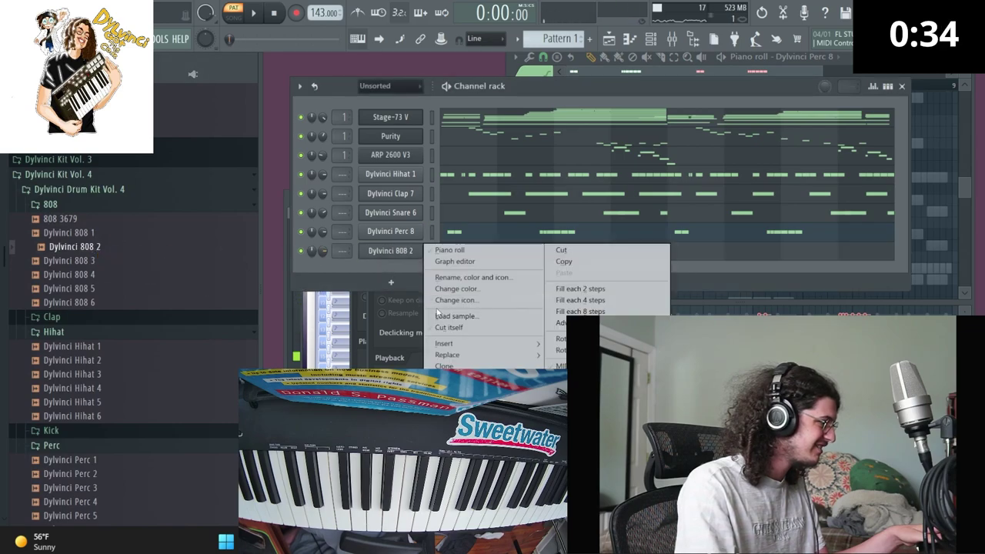
left_click(440, 327)
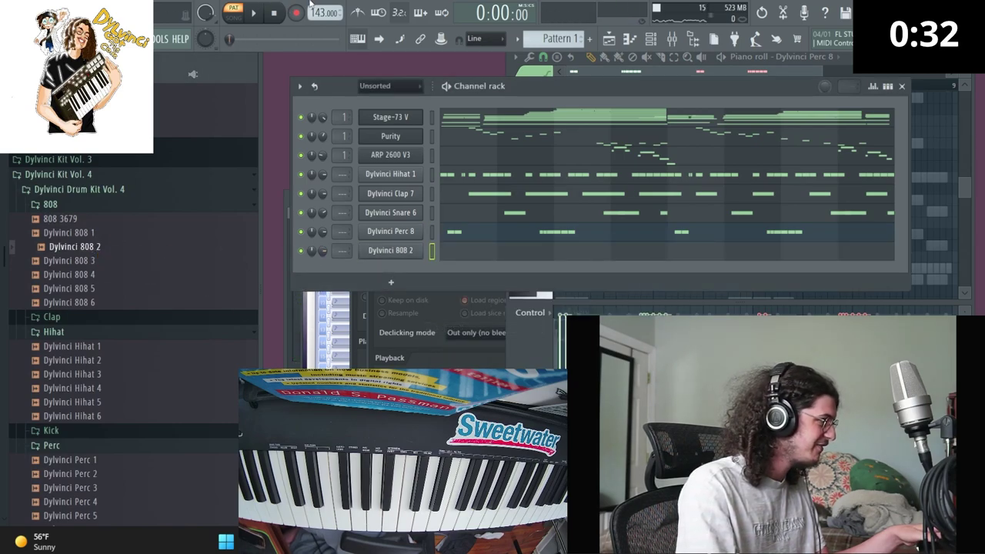
Step: Record an 808 bass line from the keyboard into the Dylvinci 808 2 channel
left_click(295, 13)
left_click(492, 330)
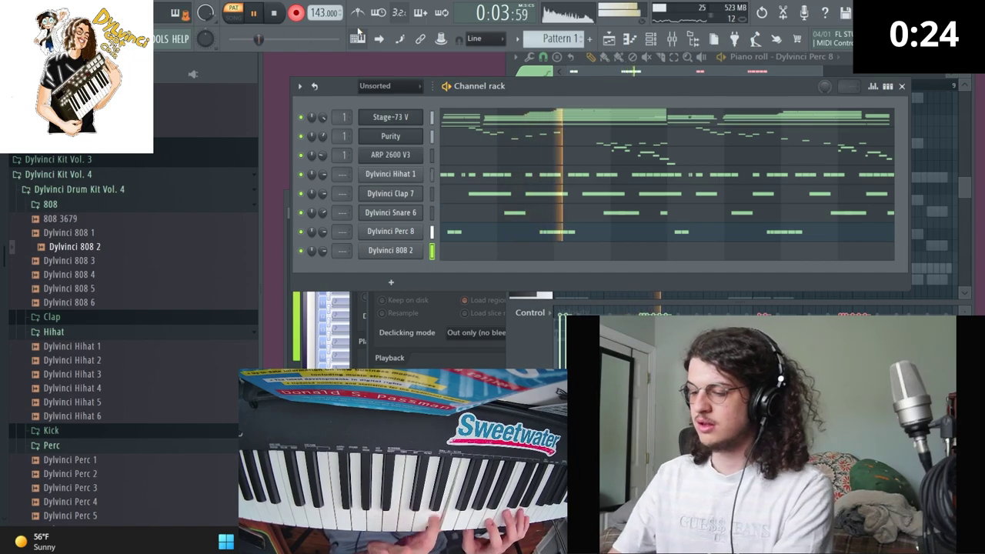
key("space")
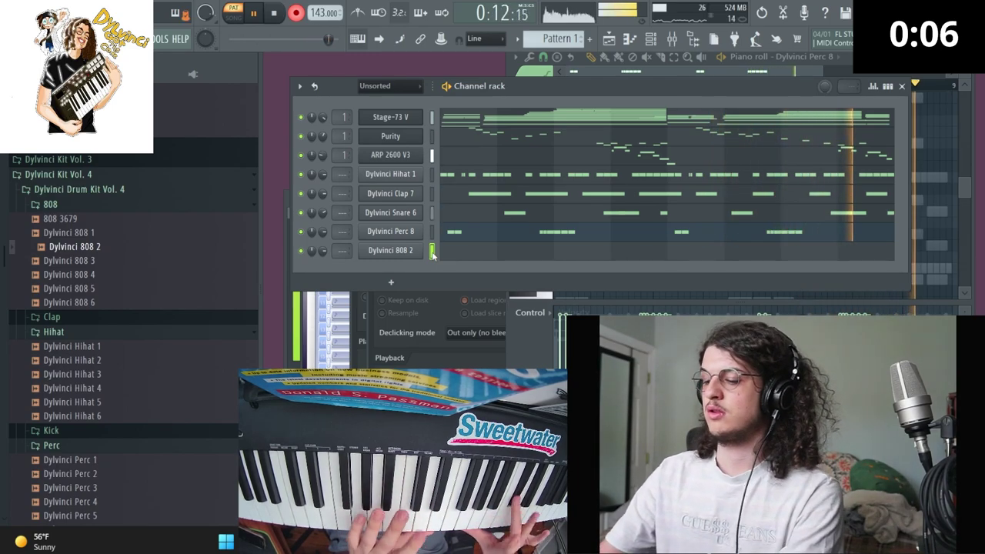
key("space")
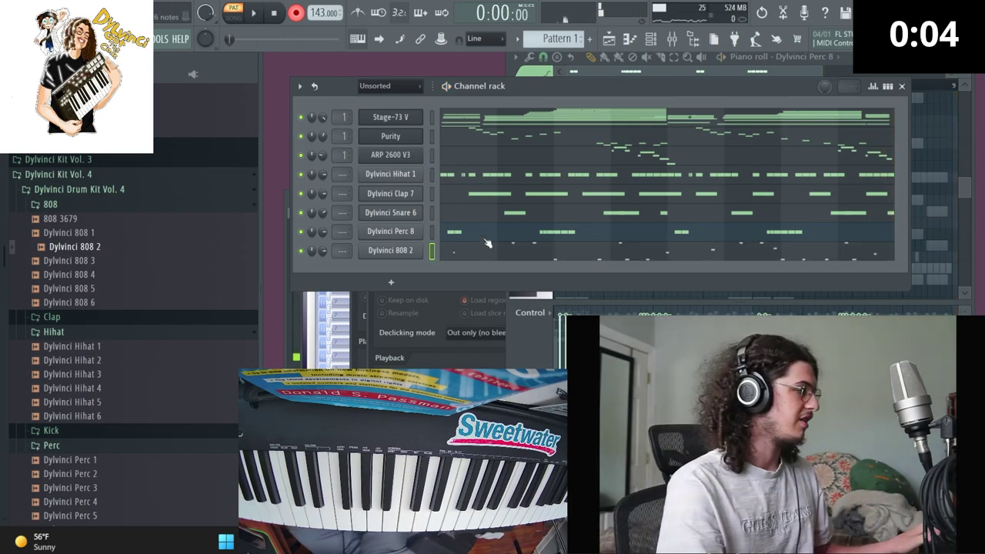
Step: Check the recorded 808 notes in its piano roll, then play the full pattern
left_click(432, 252)
scroll(656, 267, "down", 2)
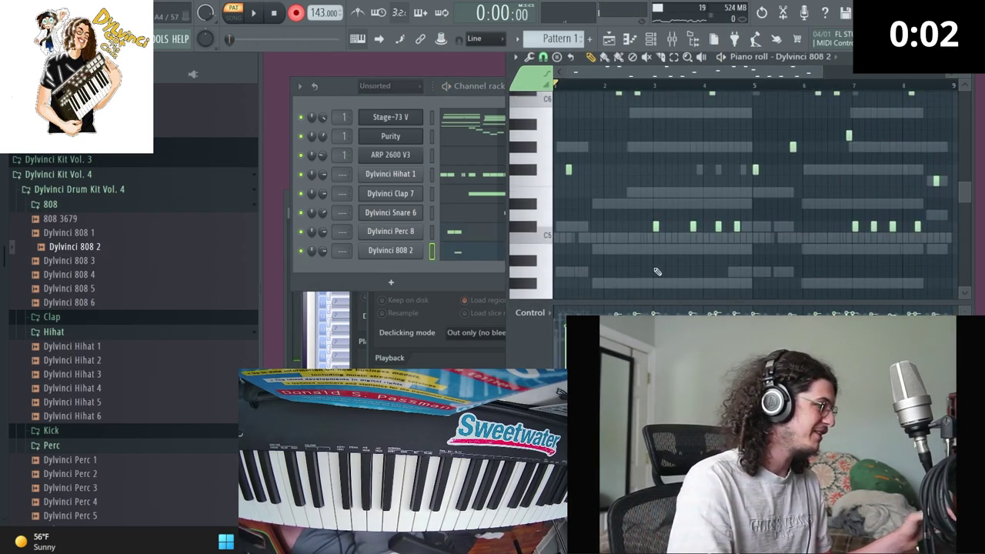
scroll(656, 267, "down", 2)
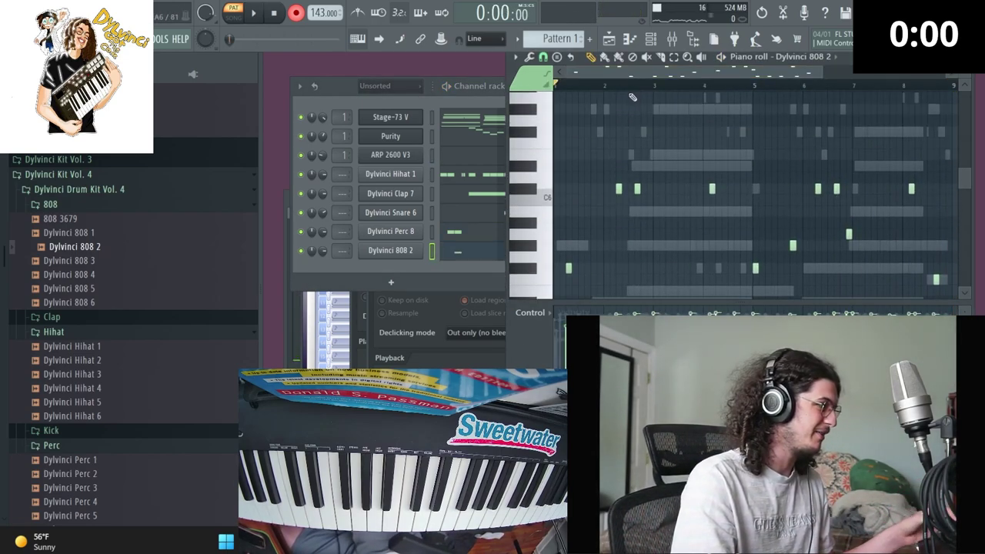
scroll(582, 220, "up", 3)
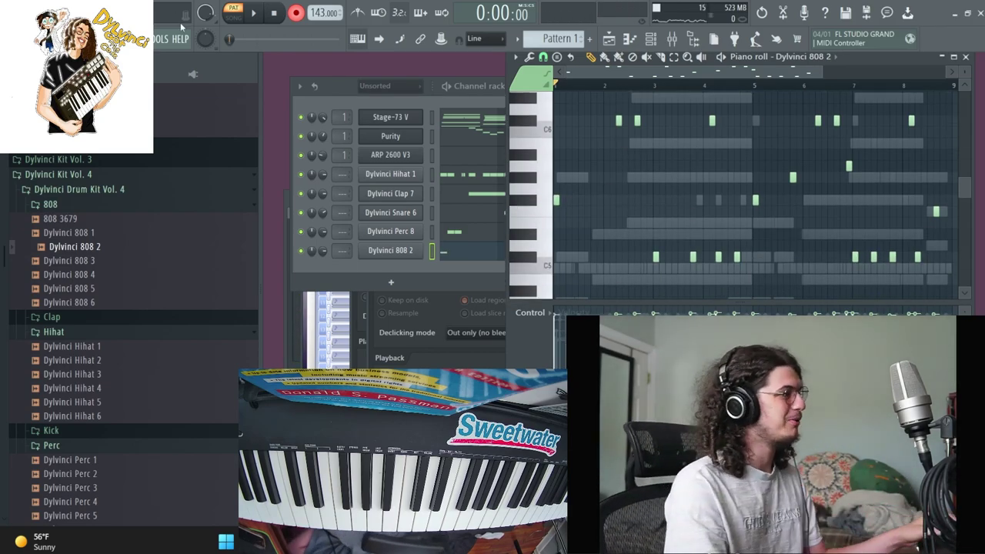
left_click(369, 96)
key("space")
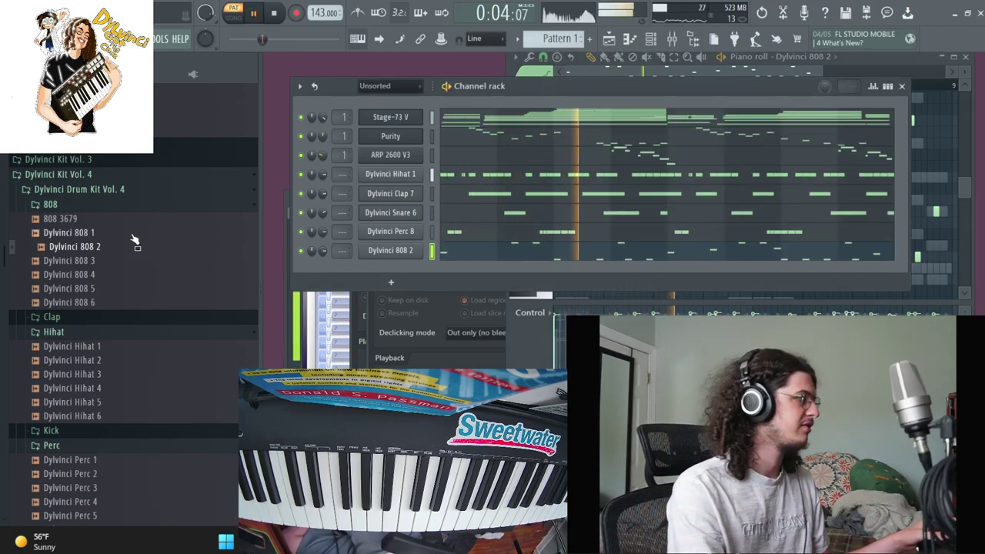
Step: Place Pattern 1 on playlist Track 1 and split it into one clip per channel
scroll(131, 241, "up", 6)
key("F5")
left_click_drag(538, 221, 446, 107)
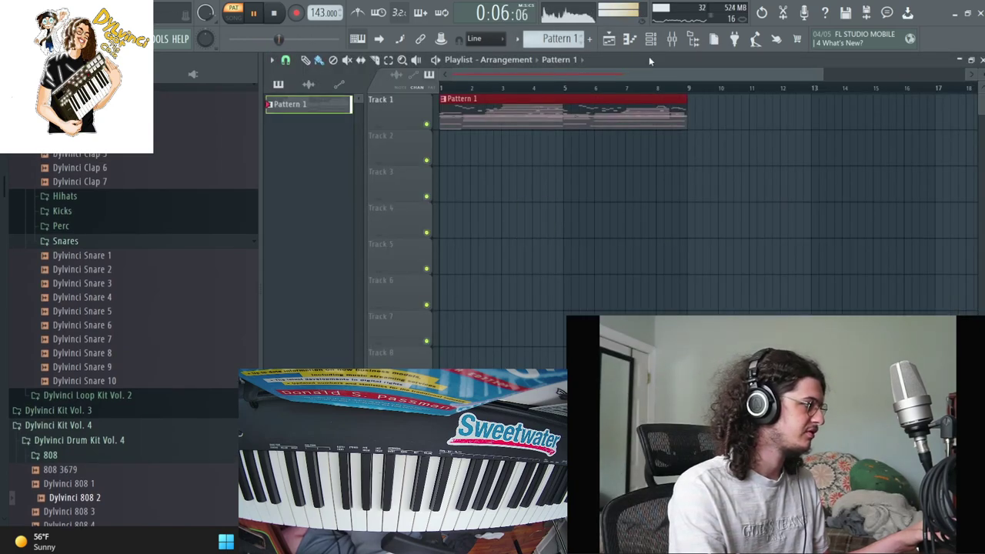
key("F6")
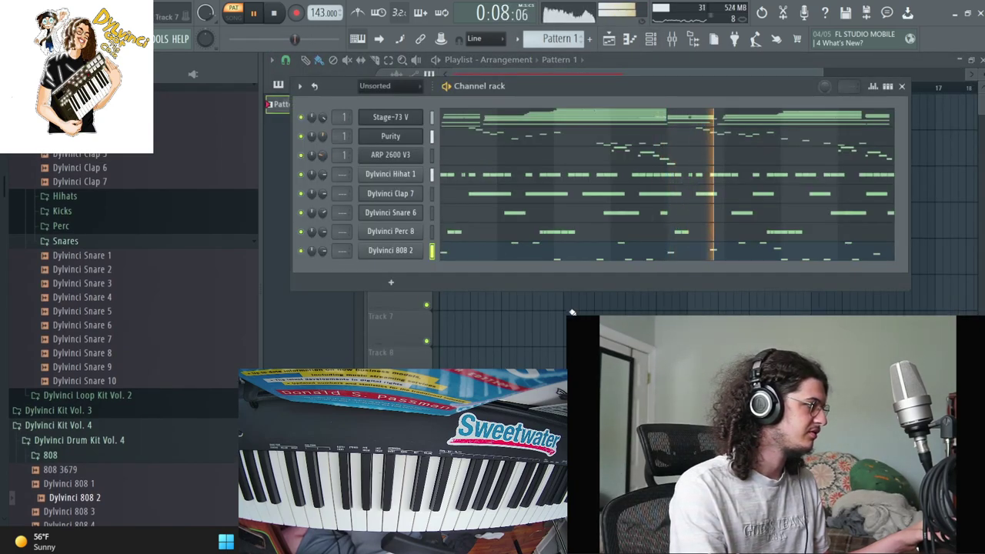
key("F6")
left_click(560, 38)
left_click(627, 235)
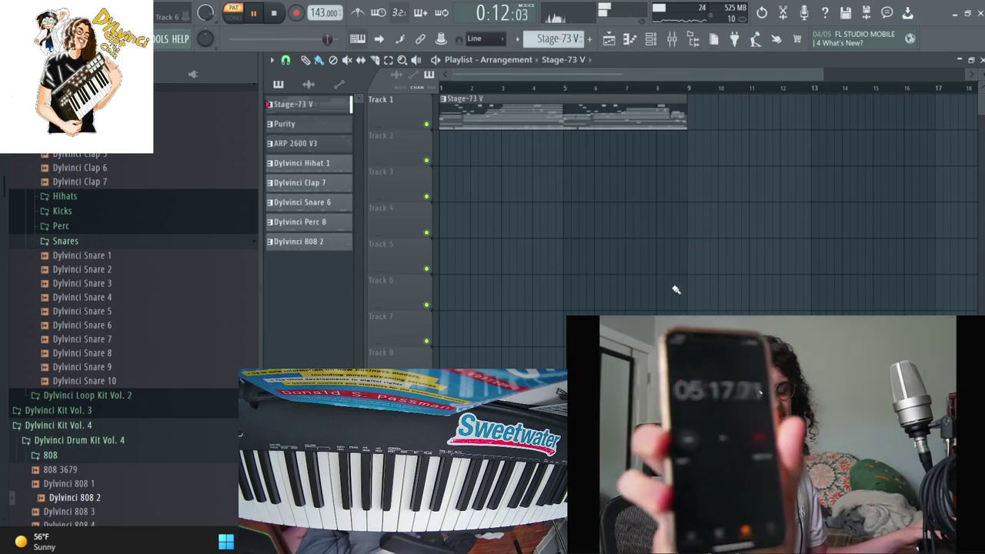
Step: Move the 808 clip to Track 5, shift the clips up, and repeat them from bar 9
key("space")
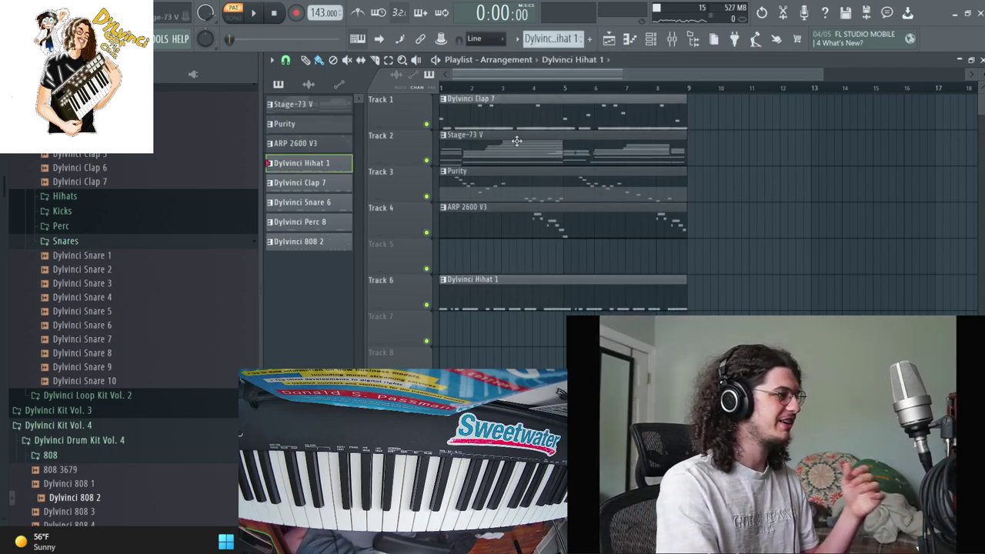
key("space")
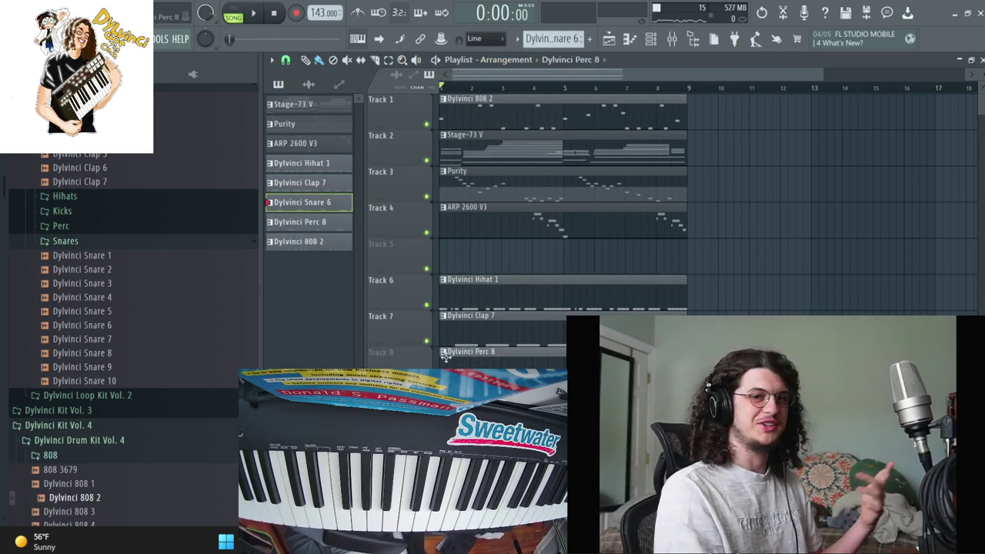
left_click_drag(517, 123, 472, 262)
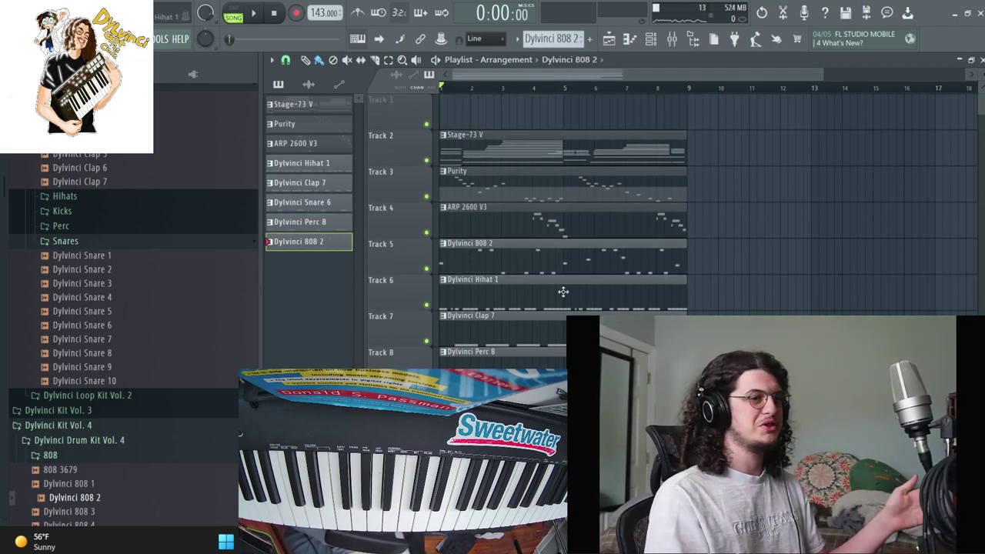
key("ctrl+a")
mouse_move(563, 291)
left_mouse_down()
mouse_move(445, 235)
mouse_move(458, 359)
mouse_move(491, 366)
left_mouse_up()
key("ctrl+b")
Step: Load the Dylvinci Tag sample from the browser as a new channel
scroll(116, 389, "down", 5)
scroll(77, 369, "down", 10)
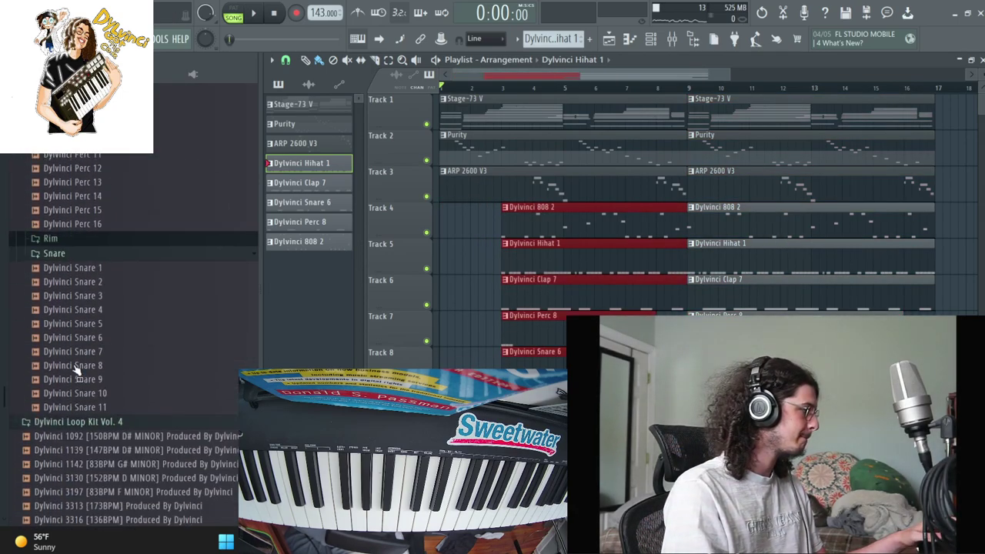
scroll(77, 345, "down", 10)
scroll(74, 263, "down", 3)
left_click(75, 259)
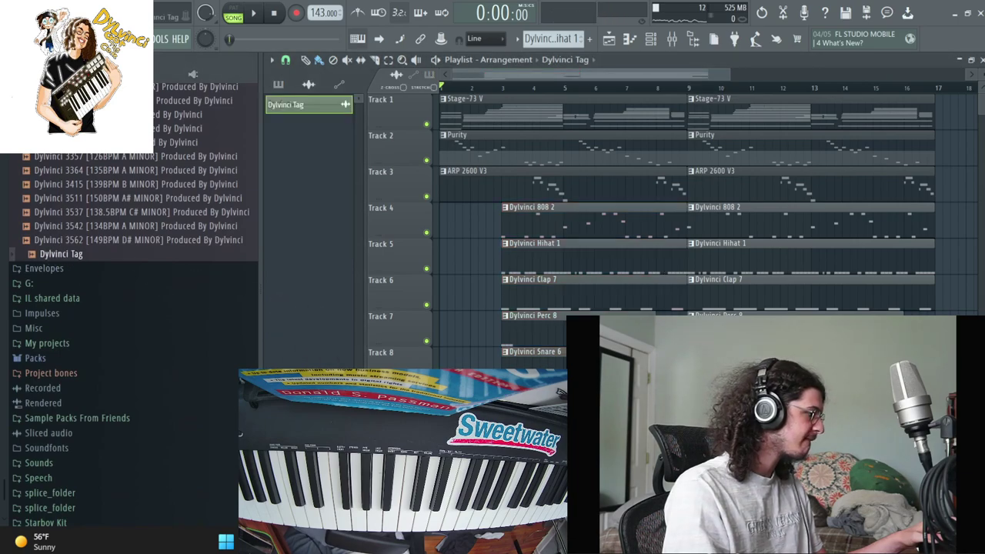
left_click(651, 42)
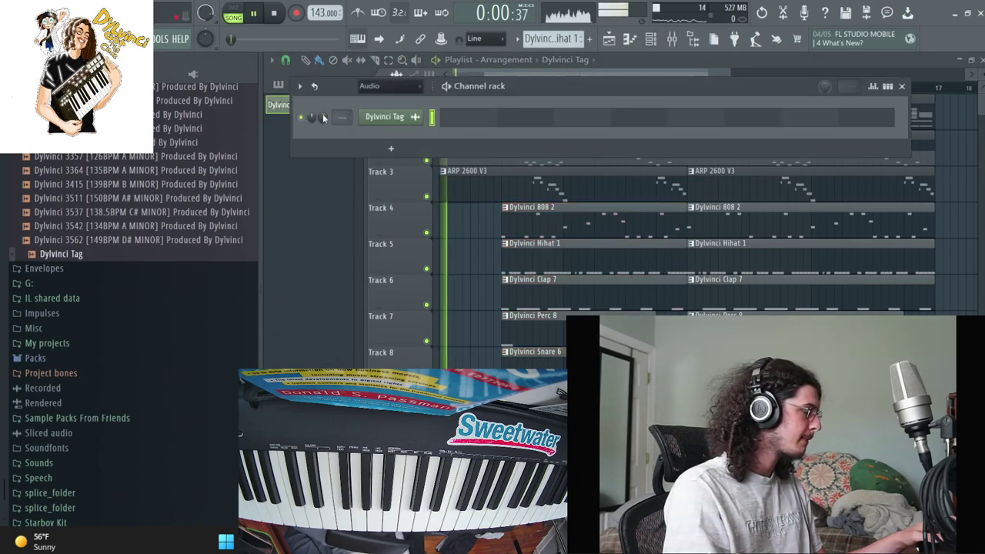
Step: Duplicate the arrangement into bars 17–32 and play the song from the start
key("F6")
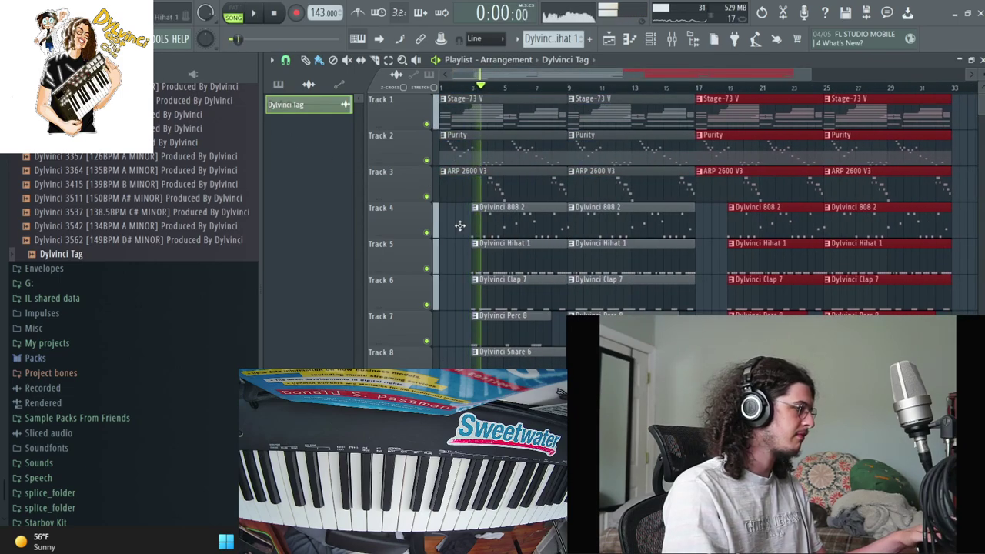
key("space")
left_click(473, 292)
scroll(130, 254, "up", 5)
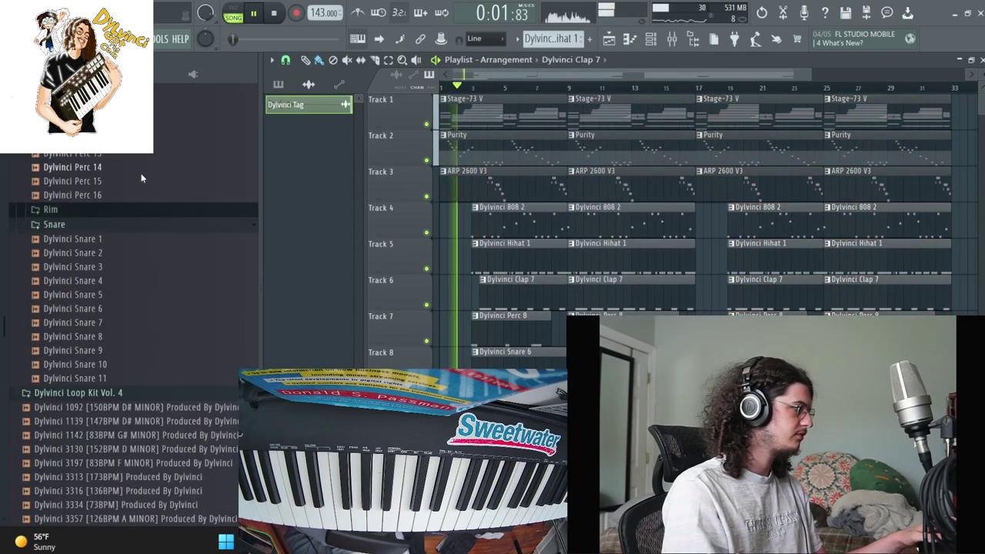
scroll(139, 184, "up", 5)
scroll(127, 254, "up", 5)
scroll(127, 254, "up", 3)
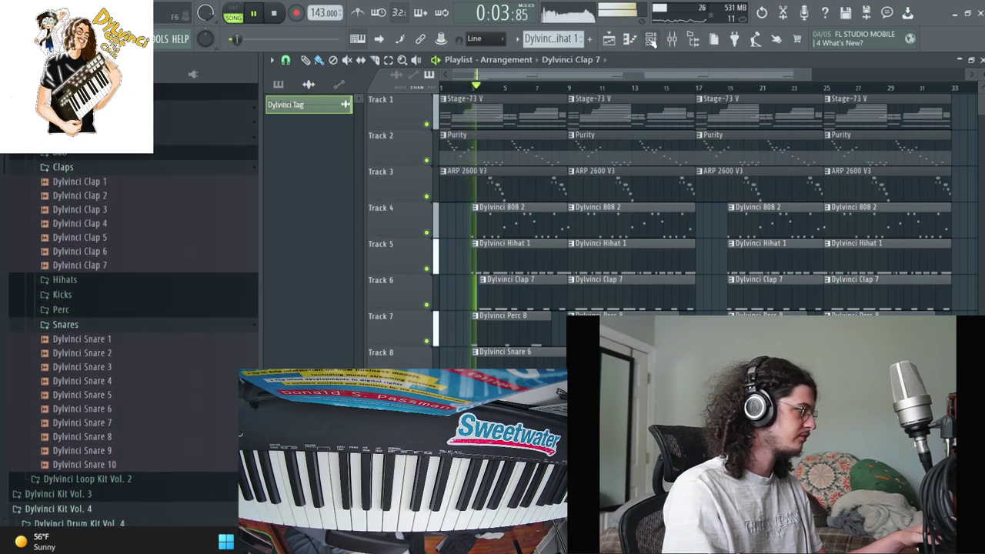
key("F6")
Step: Show all channels and swap the Clap 7 sample for Dylvinci Clap 1
left_click(374, 88)
left_click(366, 100)
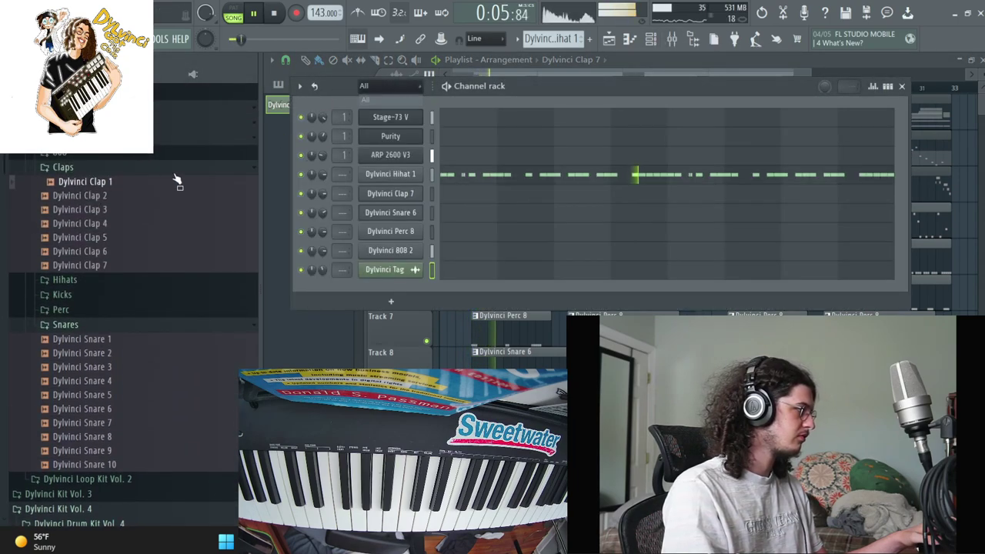
left_click_drag(388, 196, 387, 196)
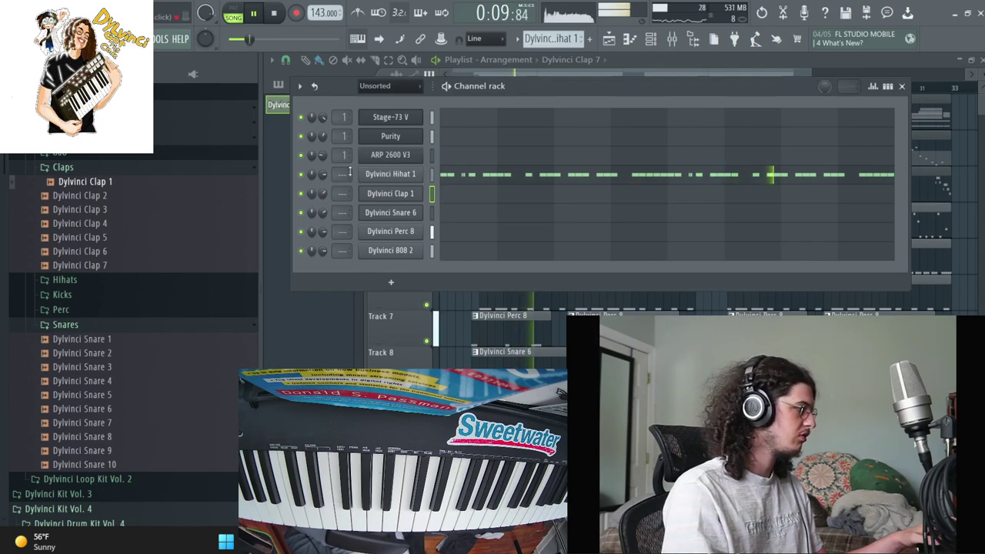
key("F6")
key("F6")
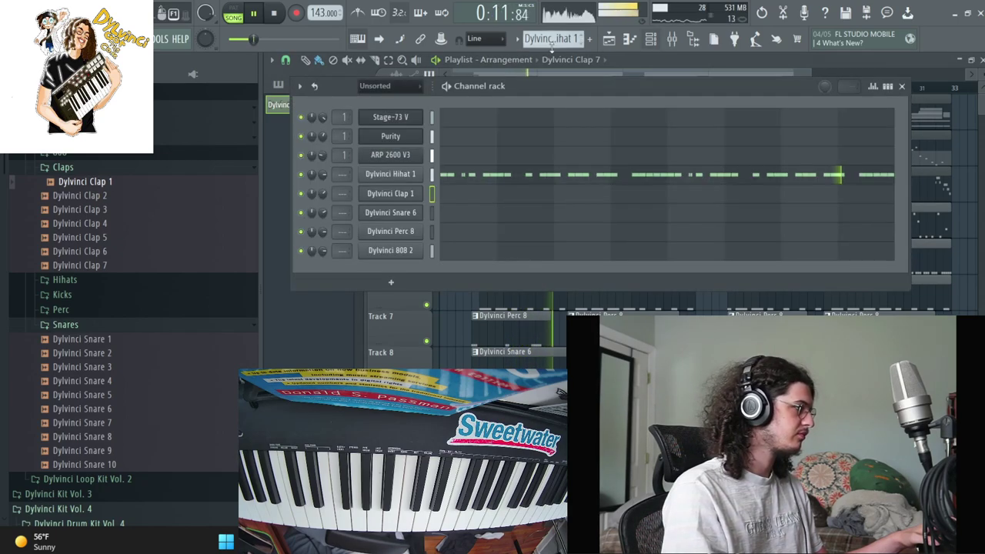
Step: Inspect Dylvinci Hihat 1's time-stretching mode unchanged, then return to the playlist
left_click(392, 174)
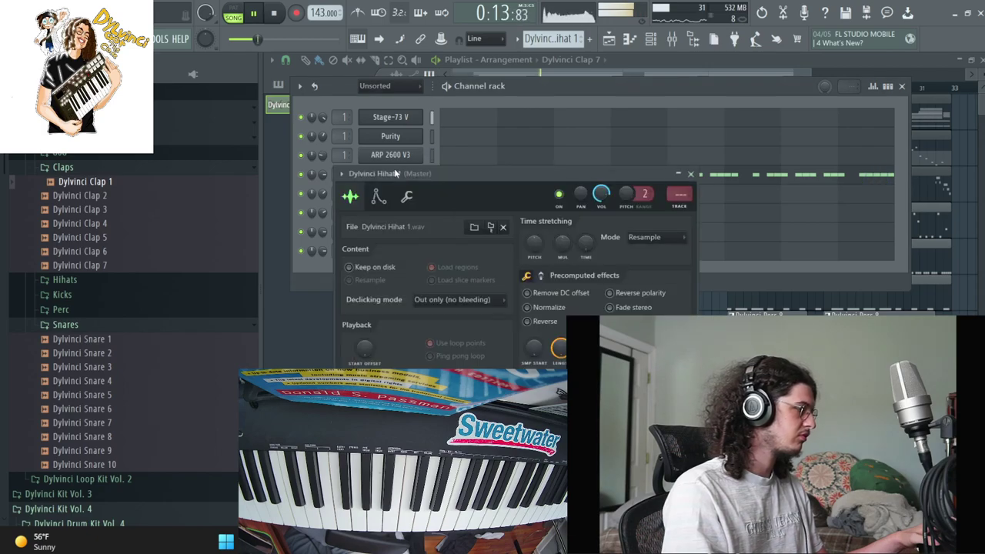
left_click(591, 241)
left_click(506, 90)
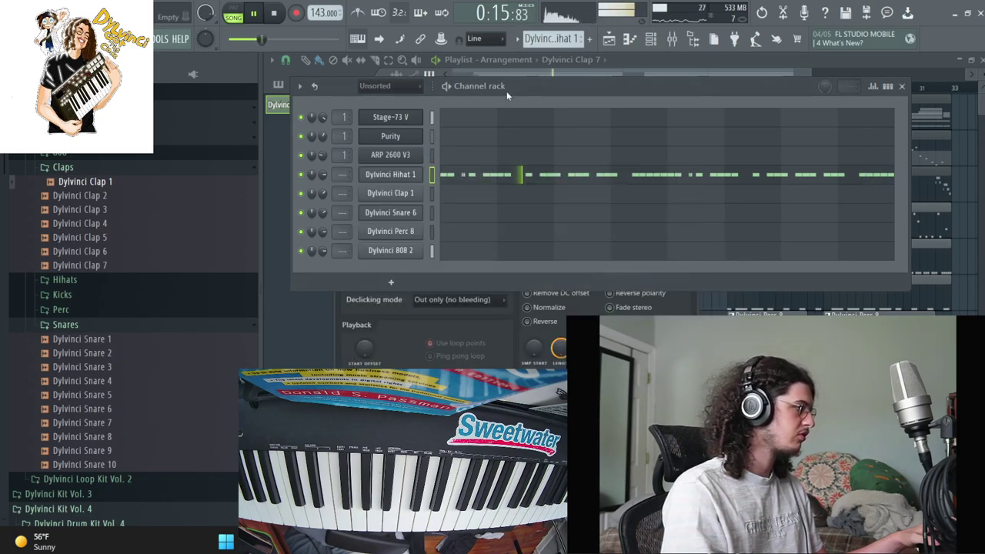
scroll(74, 281, "up", 3)
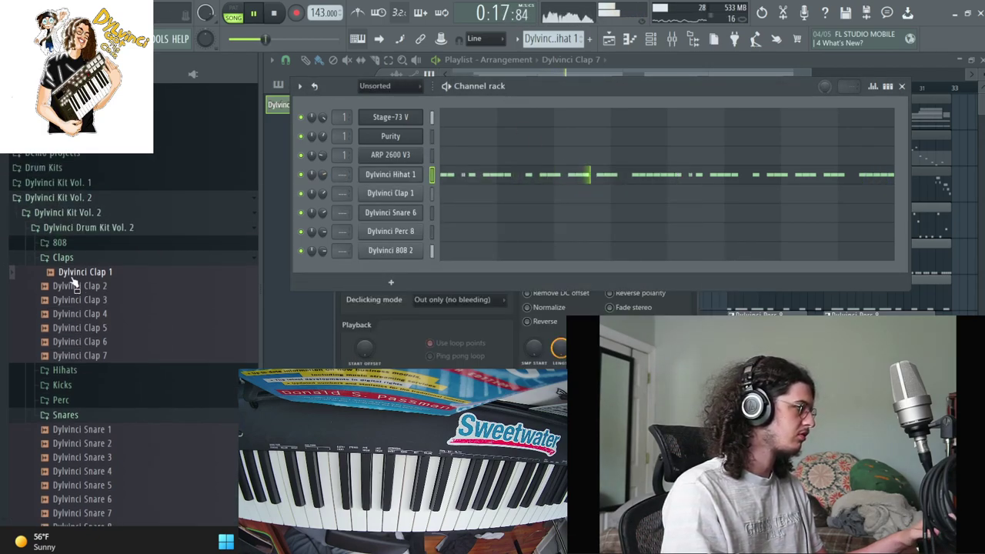
scroll(73, 282, "up", 3)
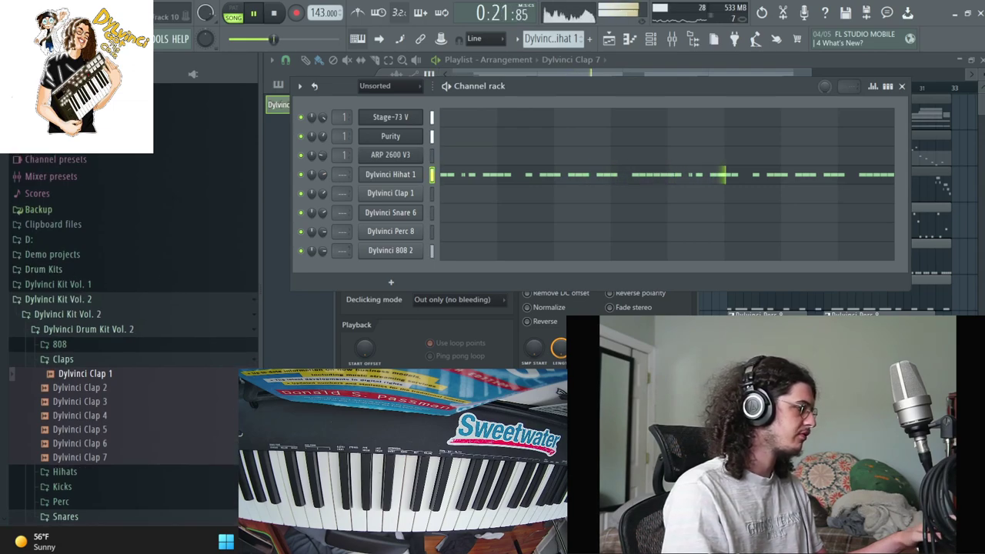
key("F5")
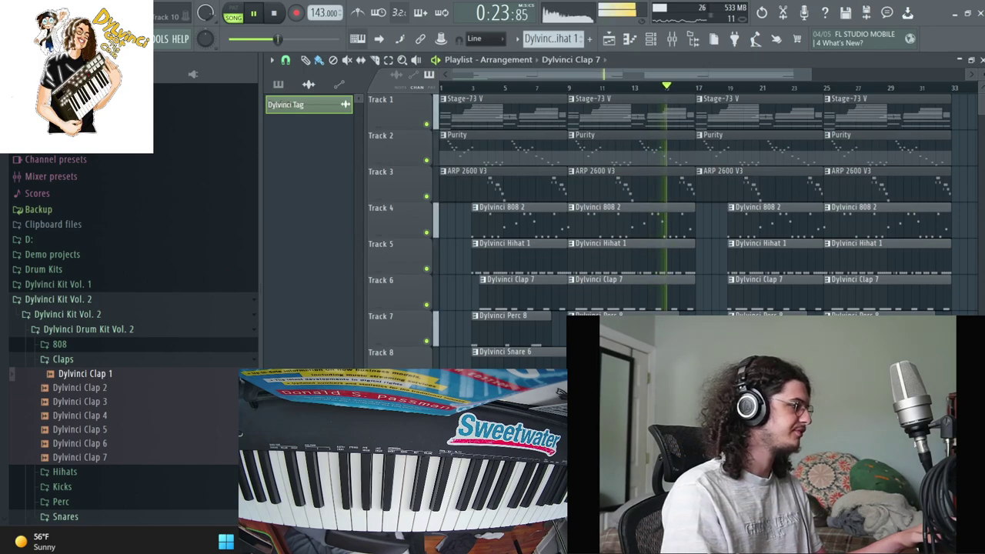